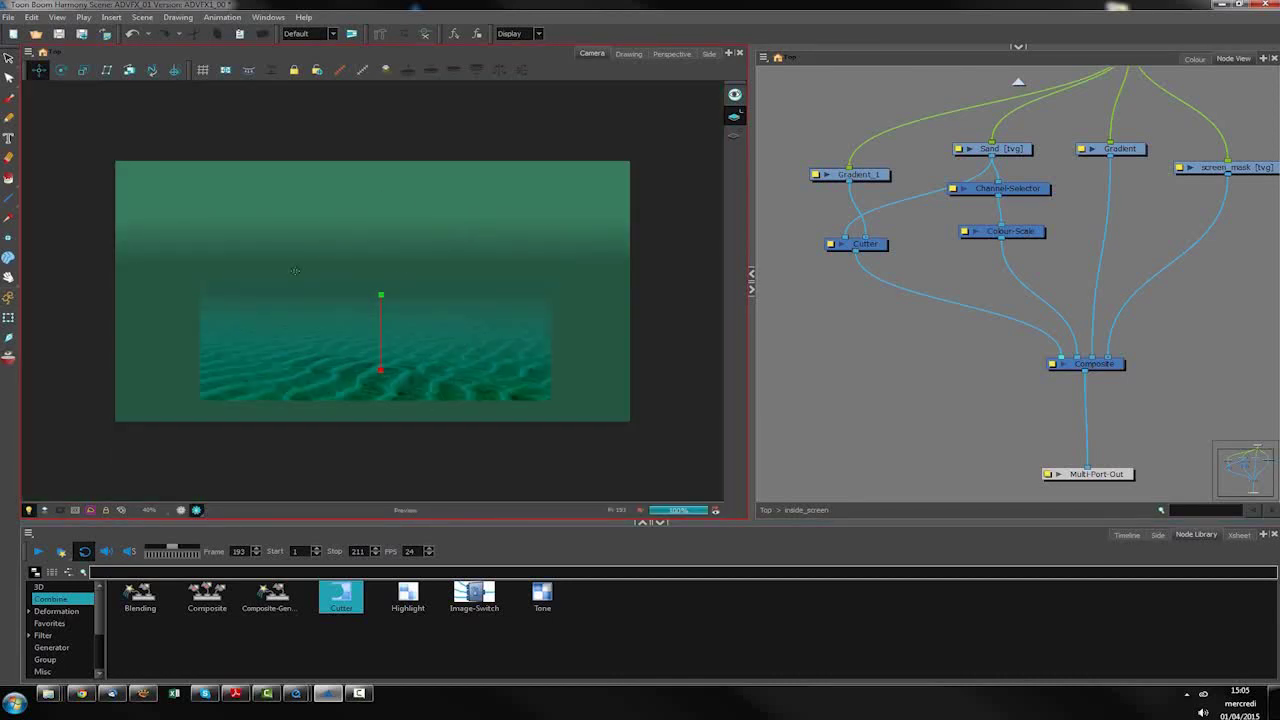
Step: Show the Sapphire effects in the node library and enlarge the library area to reveal more nodes
left_click(1016, 305)
left_click(1094, 547)
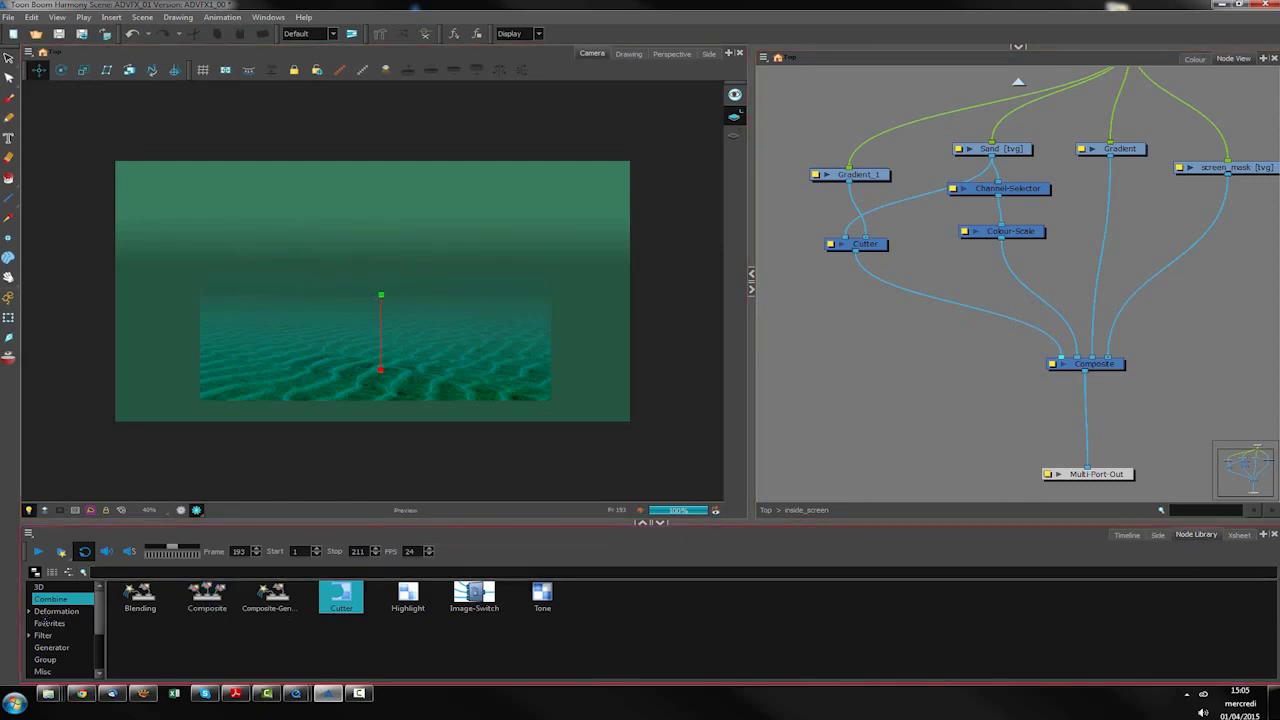
scroll(94, 634, "down", 1)
scroll(94, 626, "down", 3)
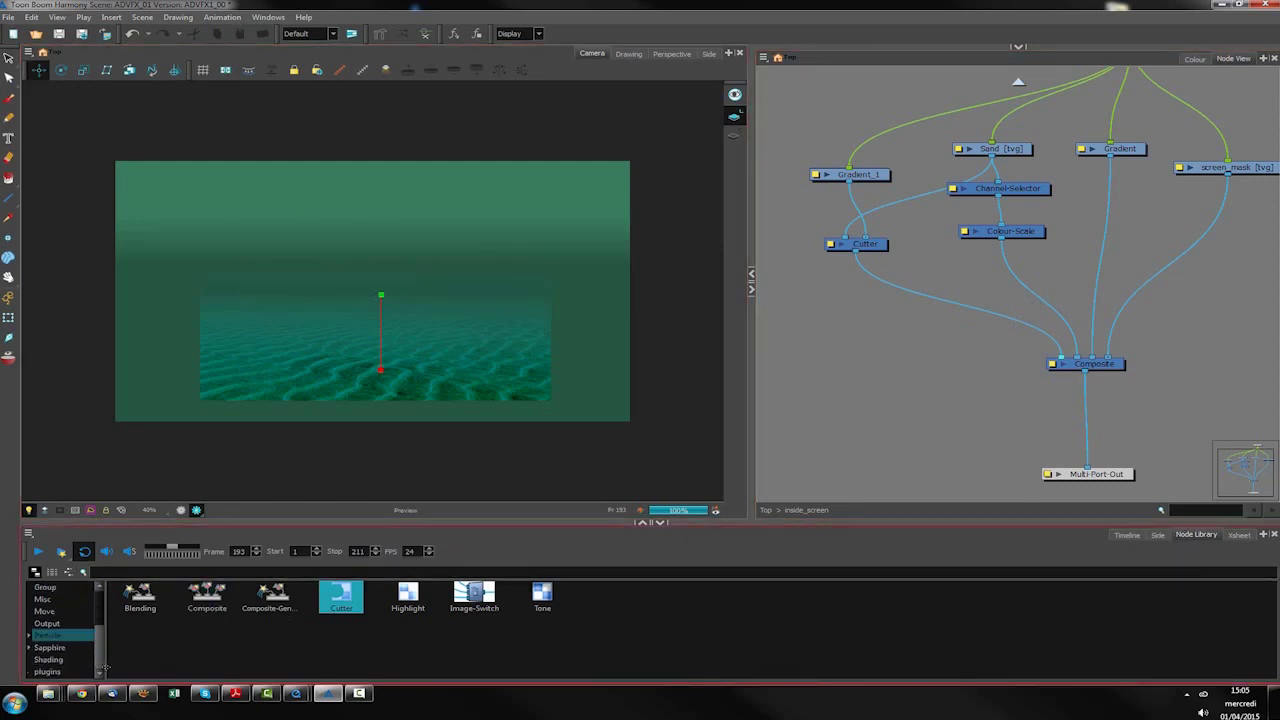
left_click(48, 649)
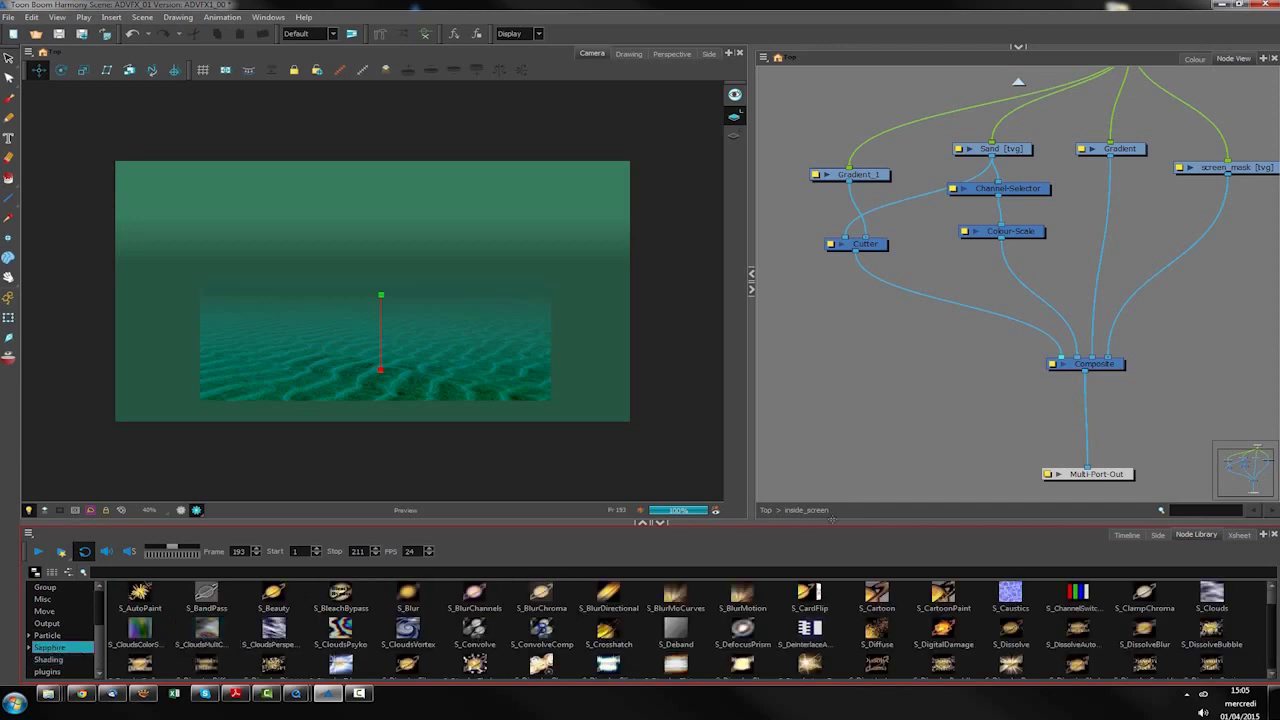
left_click_drag(830, 519, 832, 413)
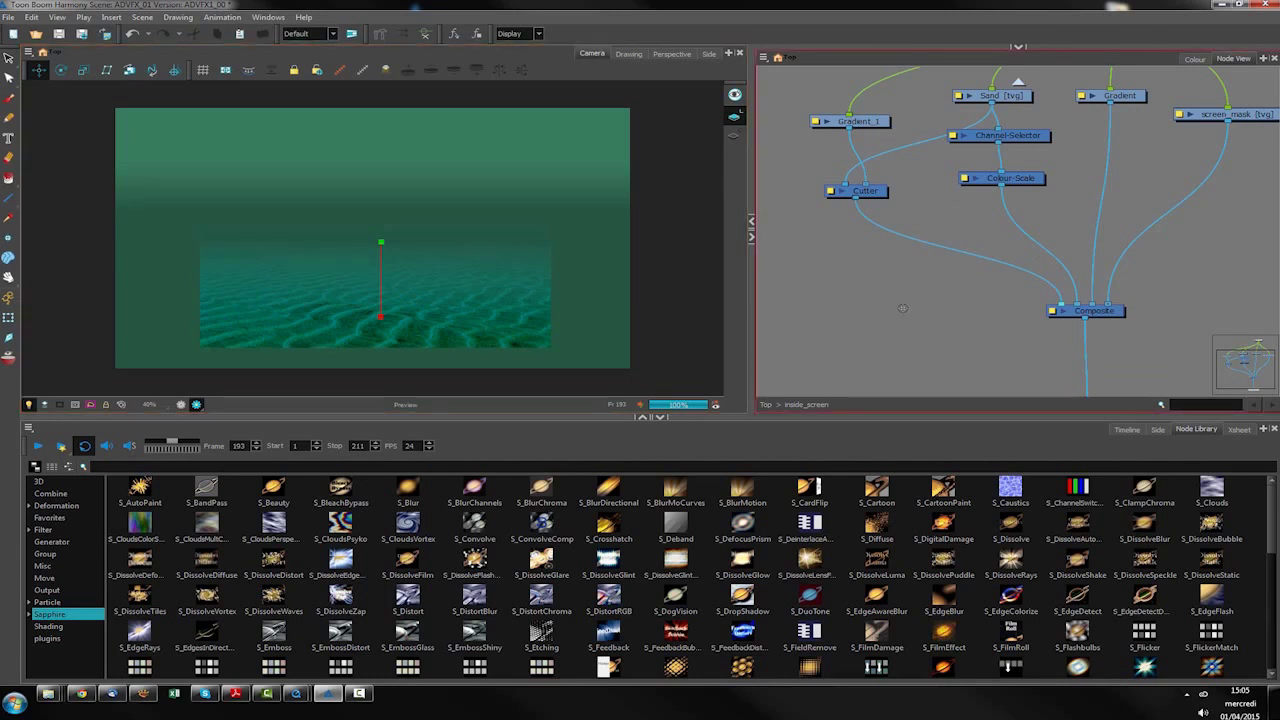
Step: Move the Composite node lower for extra room and add a Sapphire S_TextureFlux node below the Cutter
left_click_drag(1100, 310, 1100, 372)
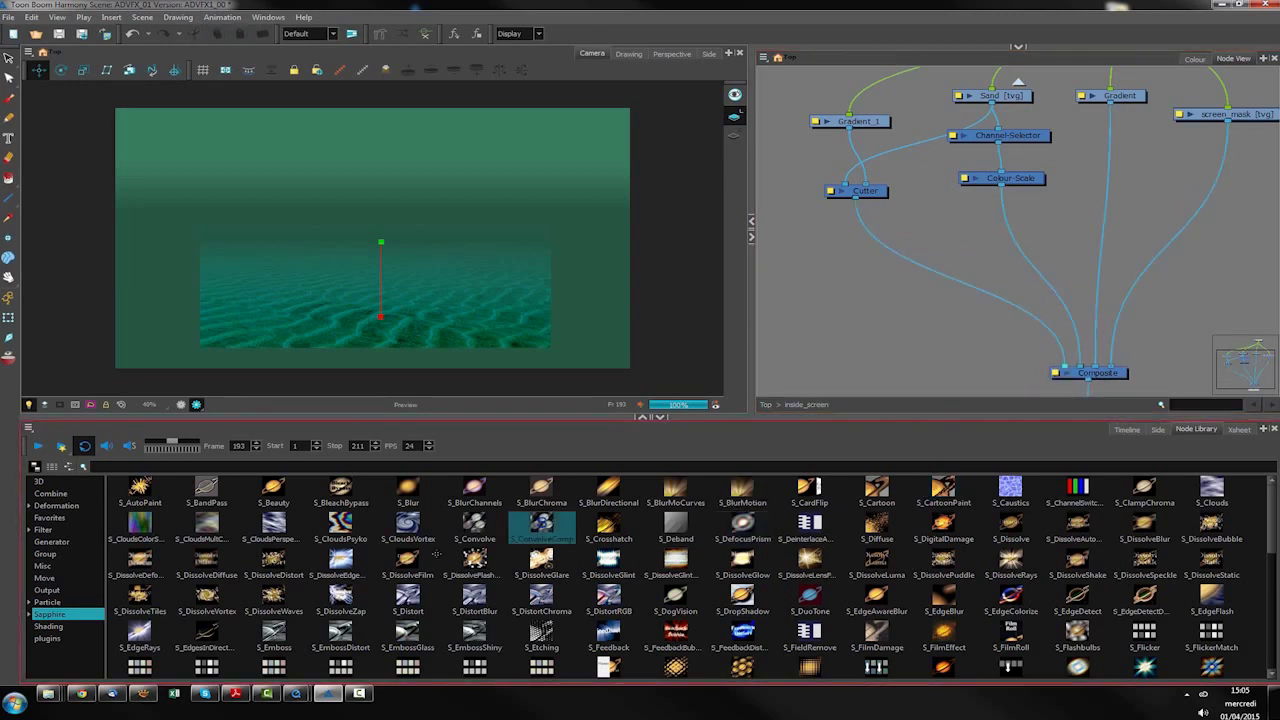
left_click(29, 613)
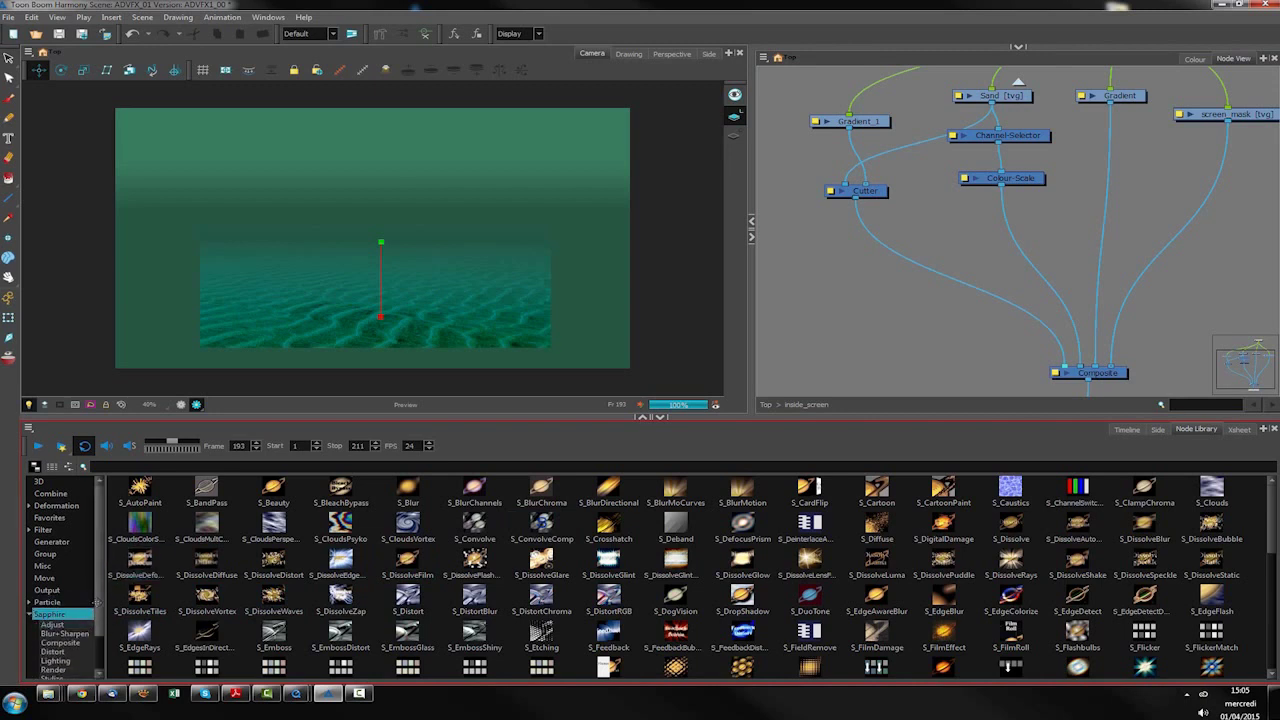
scroll(60, 590, "down", 2)
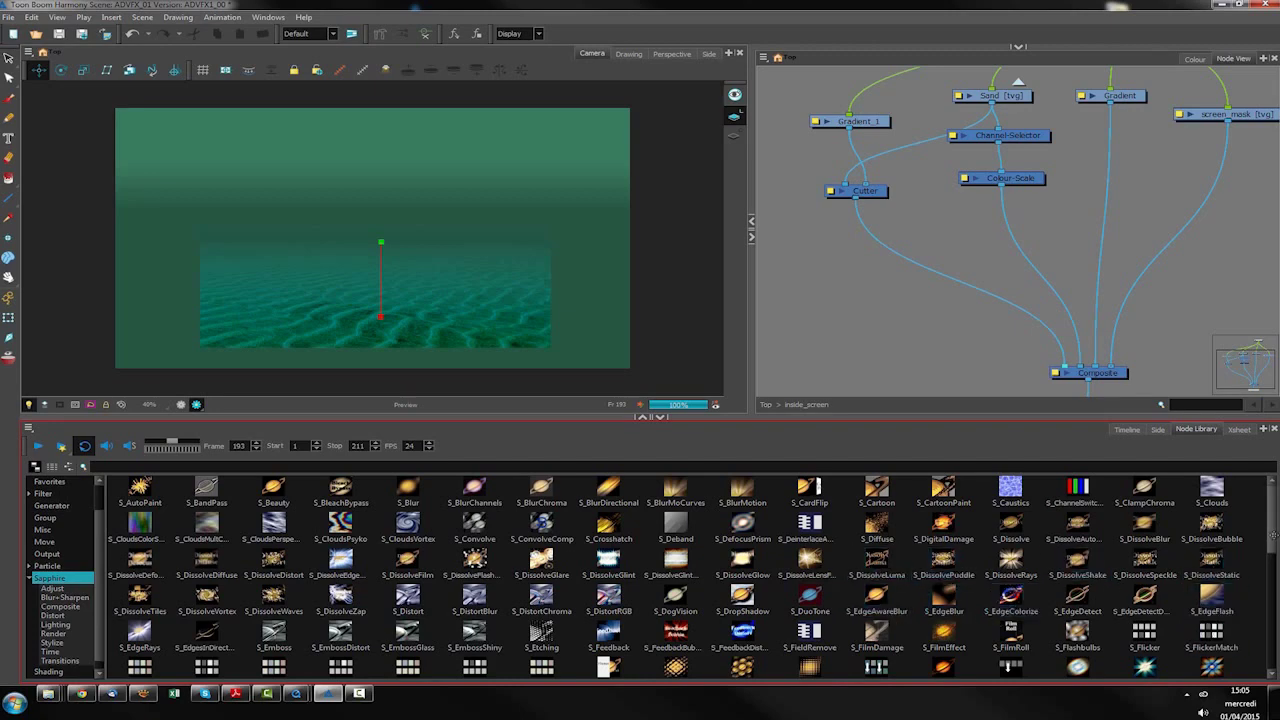
scroll(1262, 585, "down", 4)
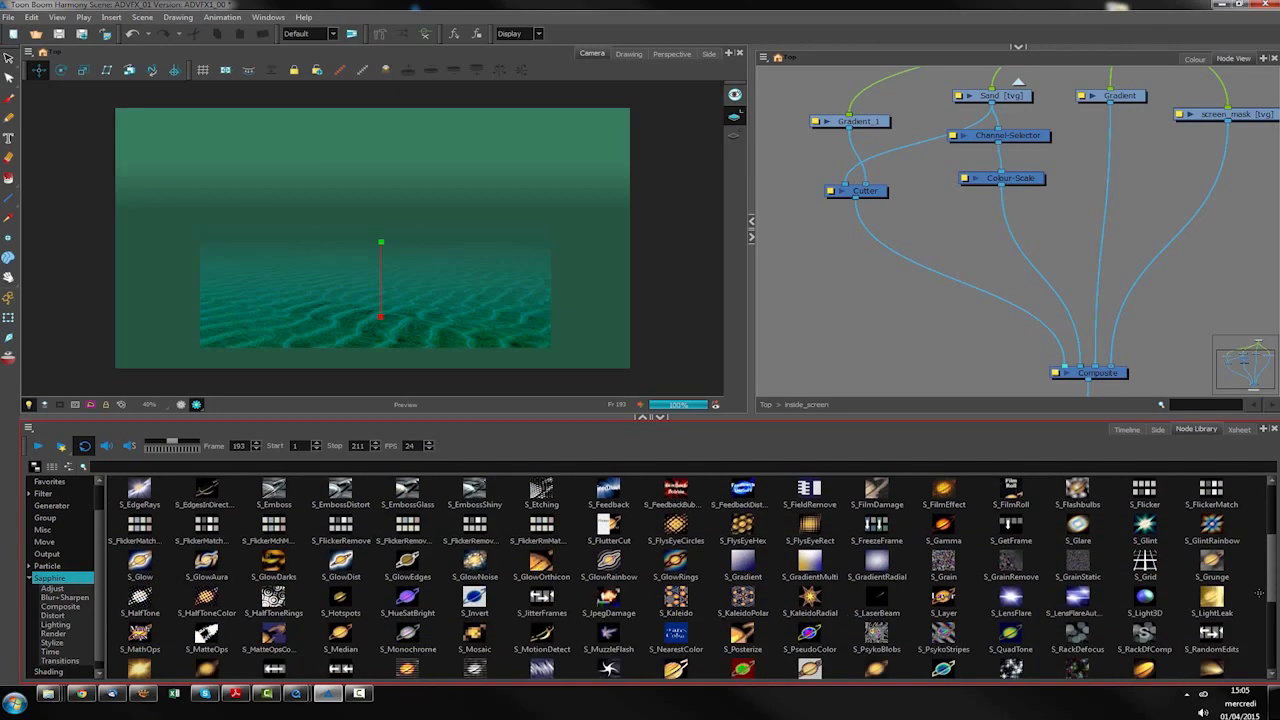
scroll(1262, 590, "down", 2)
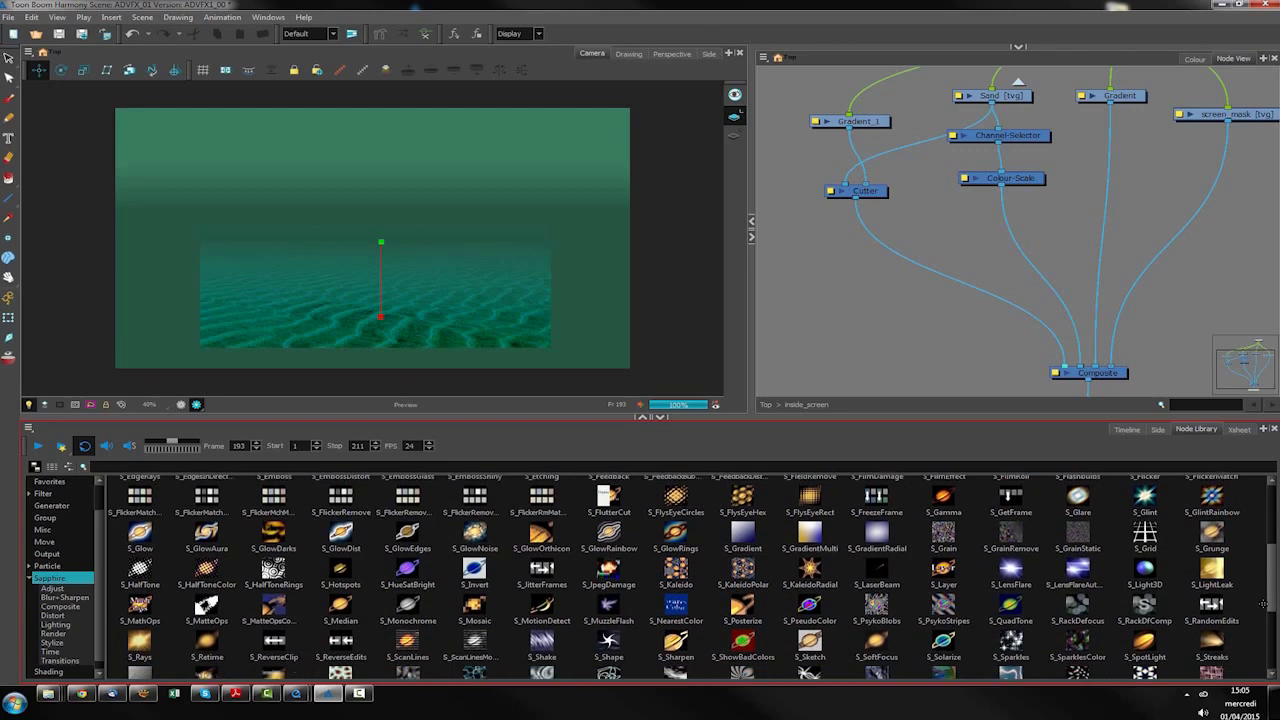
left_click_drag(1263, 610, 1263, 614)
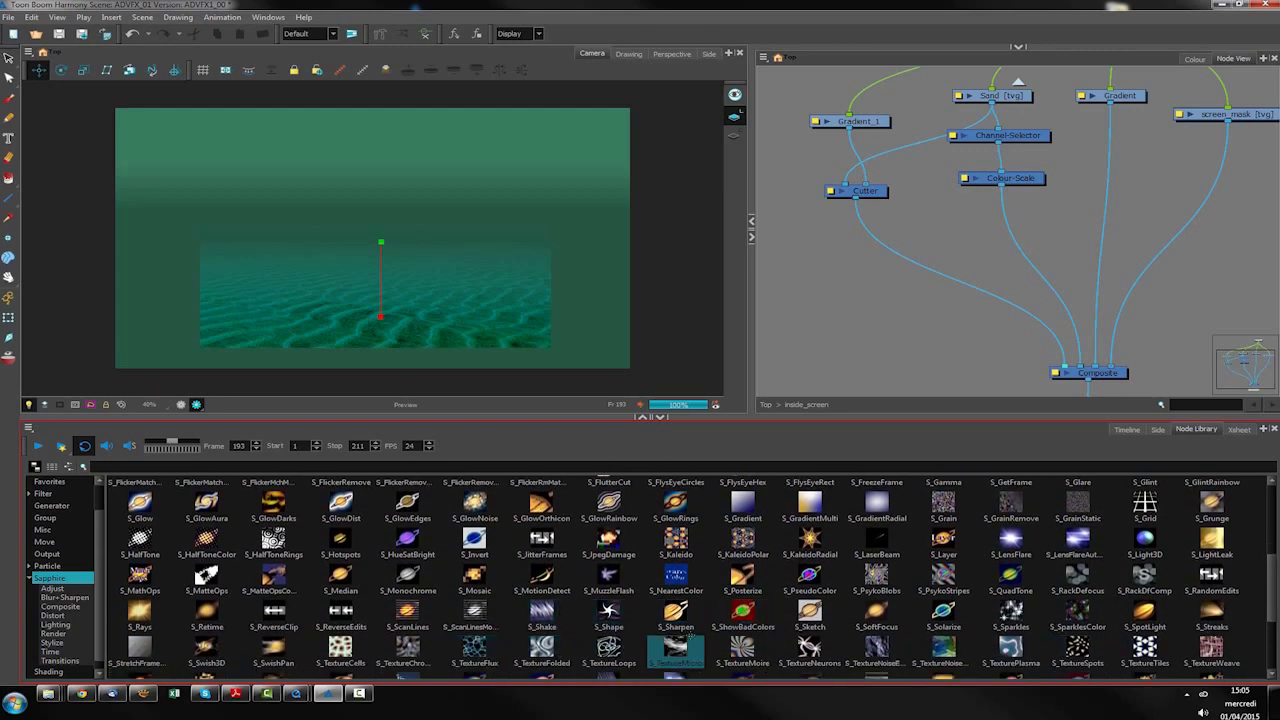
left_click(474, 650)
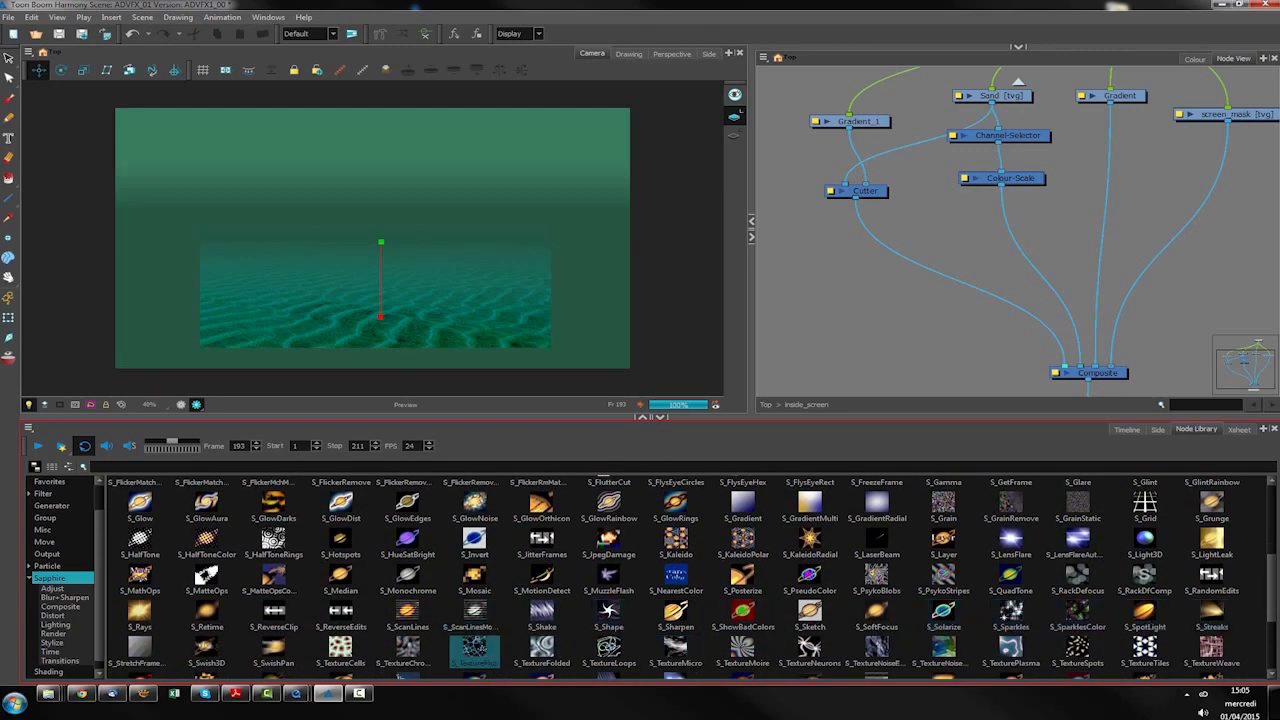
left_click_drag(828, 213, 828, 216)
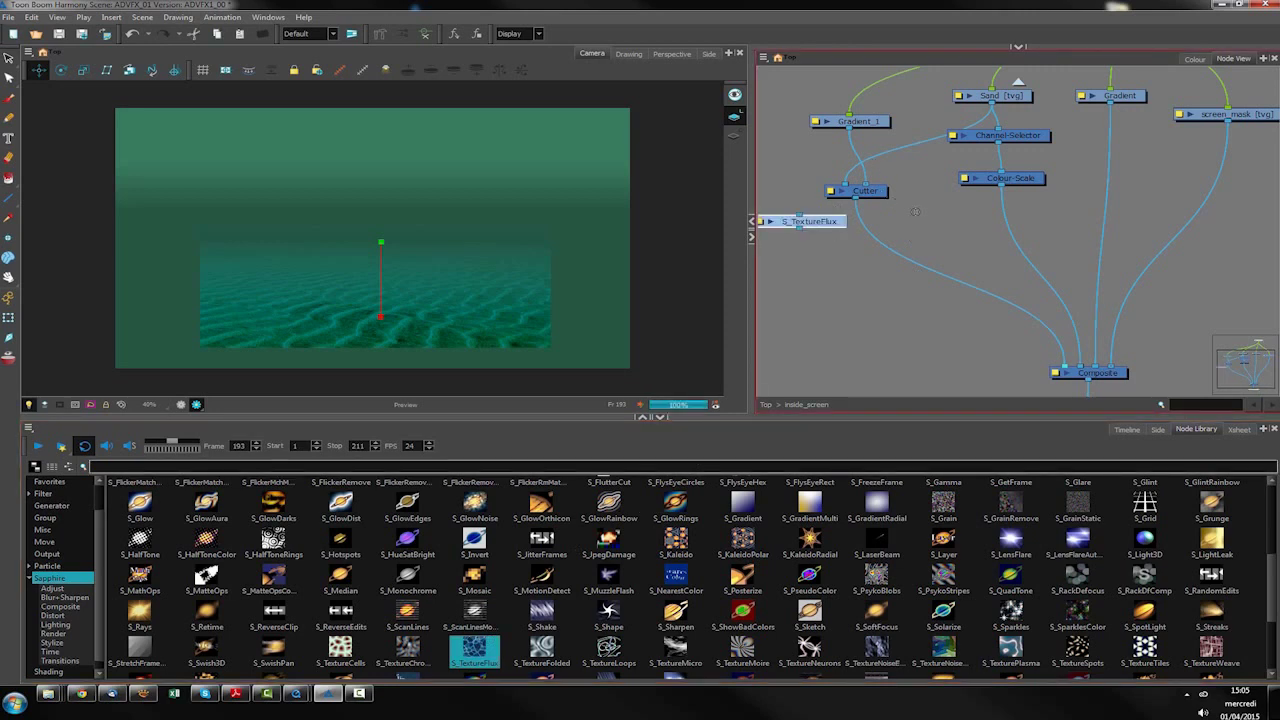
Step: Connect the Gradient node's output to S_TextureFlux and link S_TextureFlux into a new port of the Composite
left_click_drag(915, 212, 925, 244)
left_click_drag(1120, 134, 1072, 336)
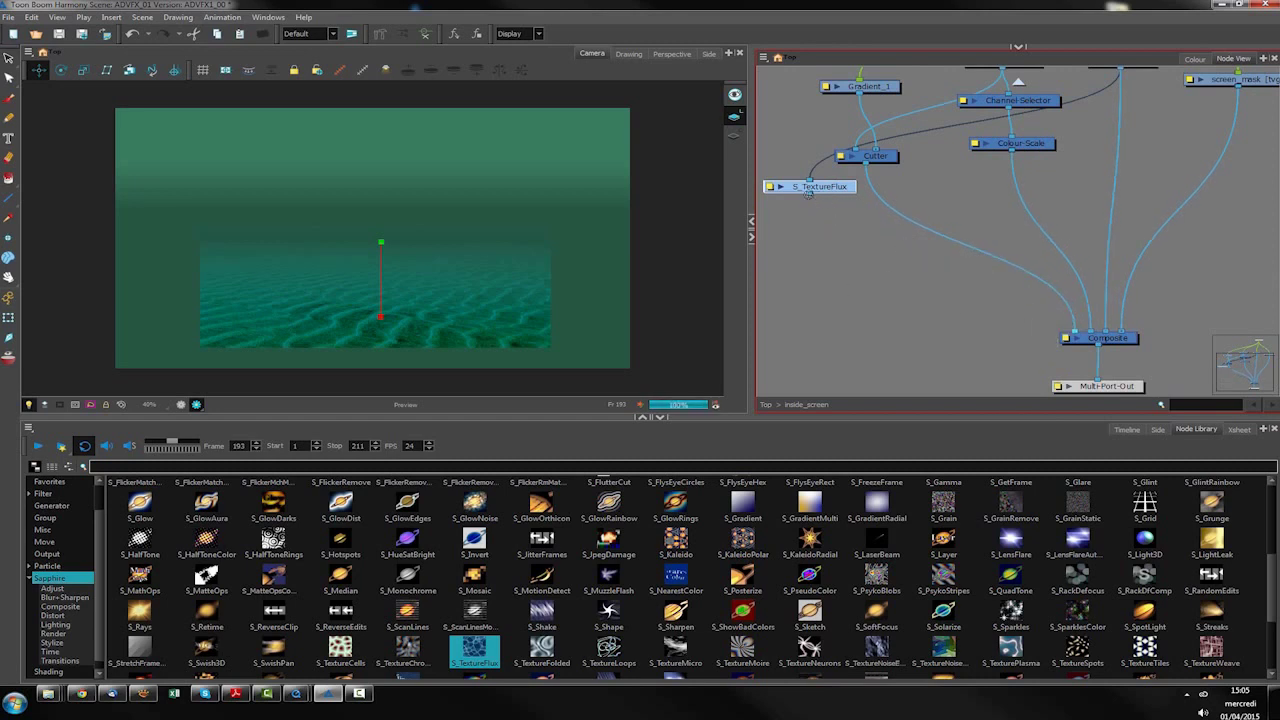
left_click_drag(808, 195, 1072, 336)
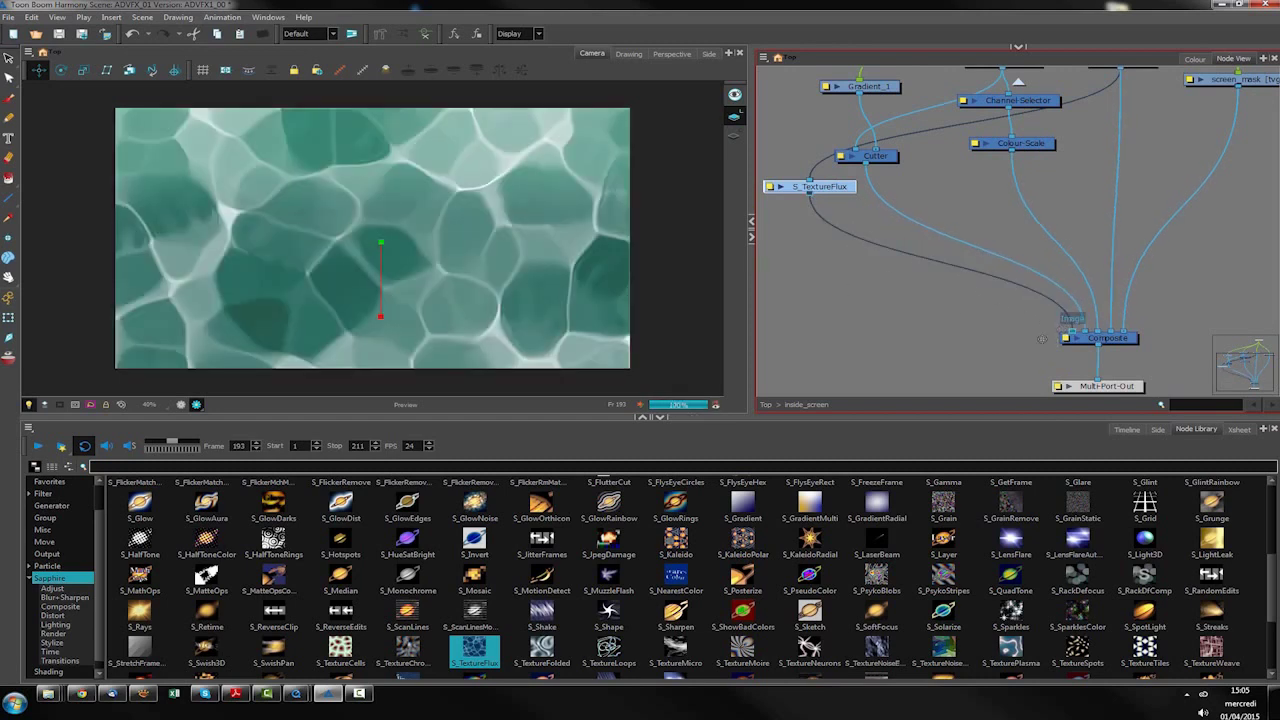
Step: Open the S_TextureFlux layer properties and enlarge the dialog to show its full parameter list
left_click_drag(829, 188, 833, 190)
left_click_drag(893, 227, 1013, 302)
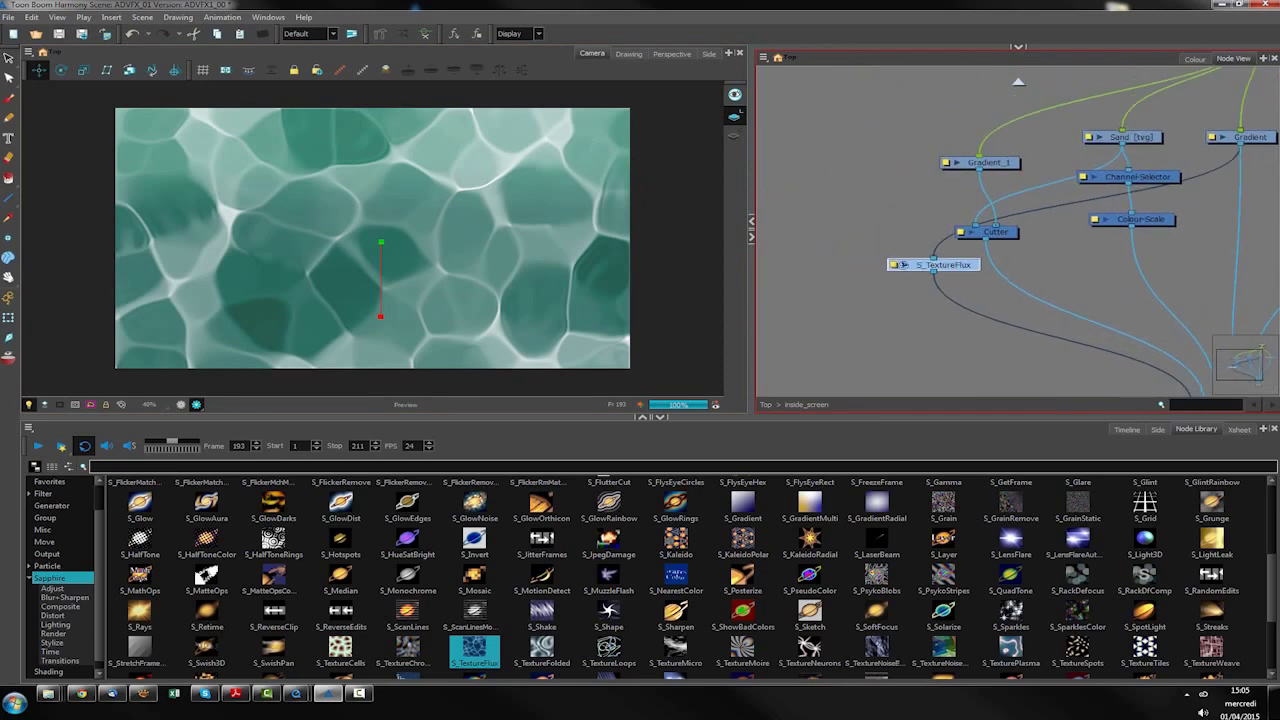
double_click(903, 265)
left_click_drag(894, 141, 825, 106)
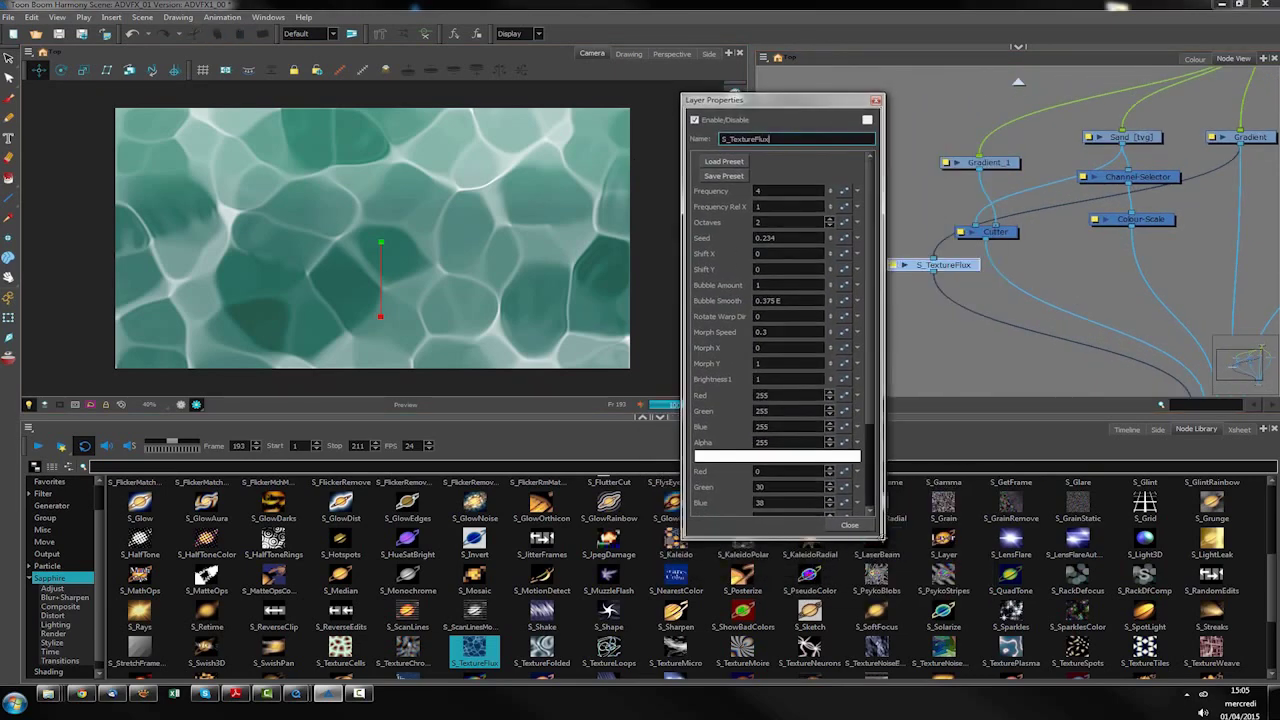
left_click_drag(884, 540, 936, 630)
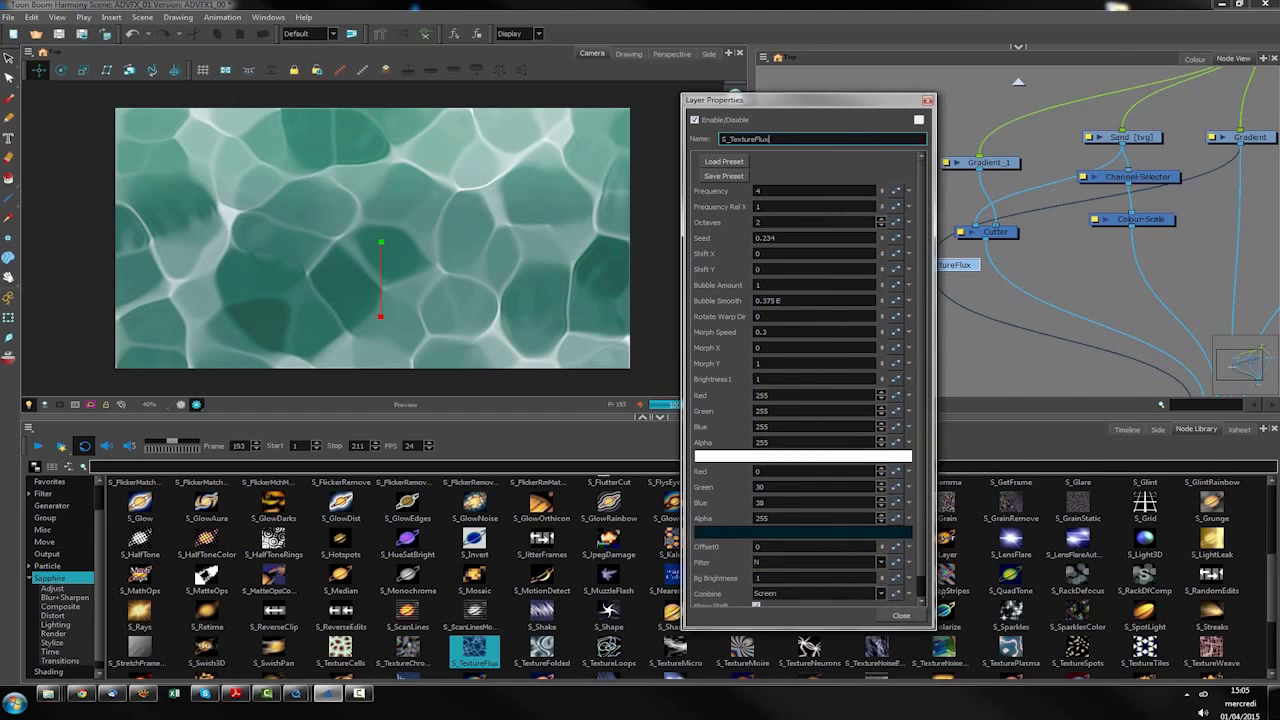
Step: Try a Frequency of 10 for the flux texture and raise it to 12
double_click(759, 191)
type("10")
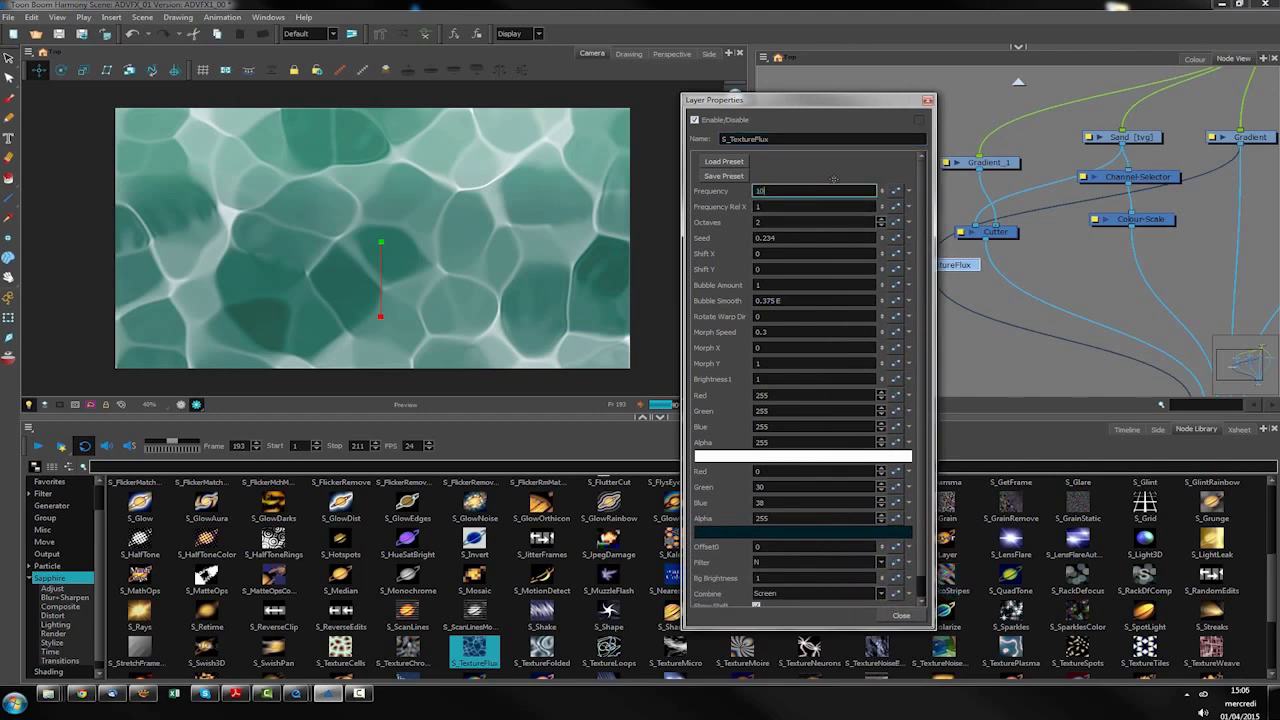
key("Return")
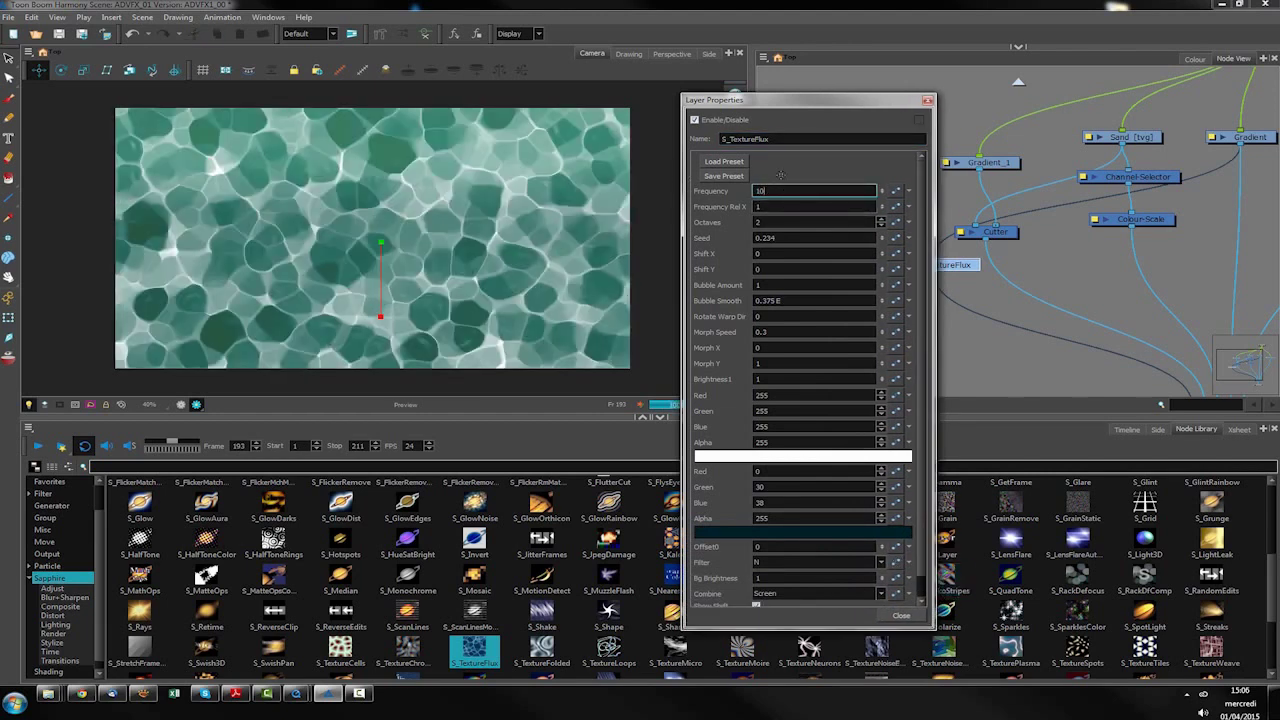
type("12")
key("Return")
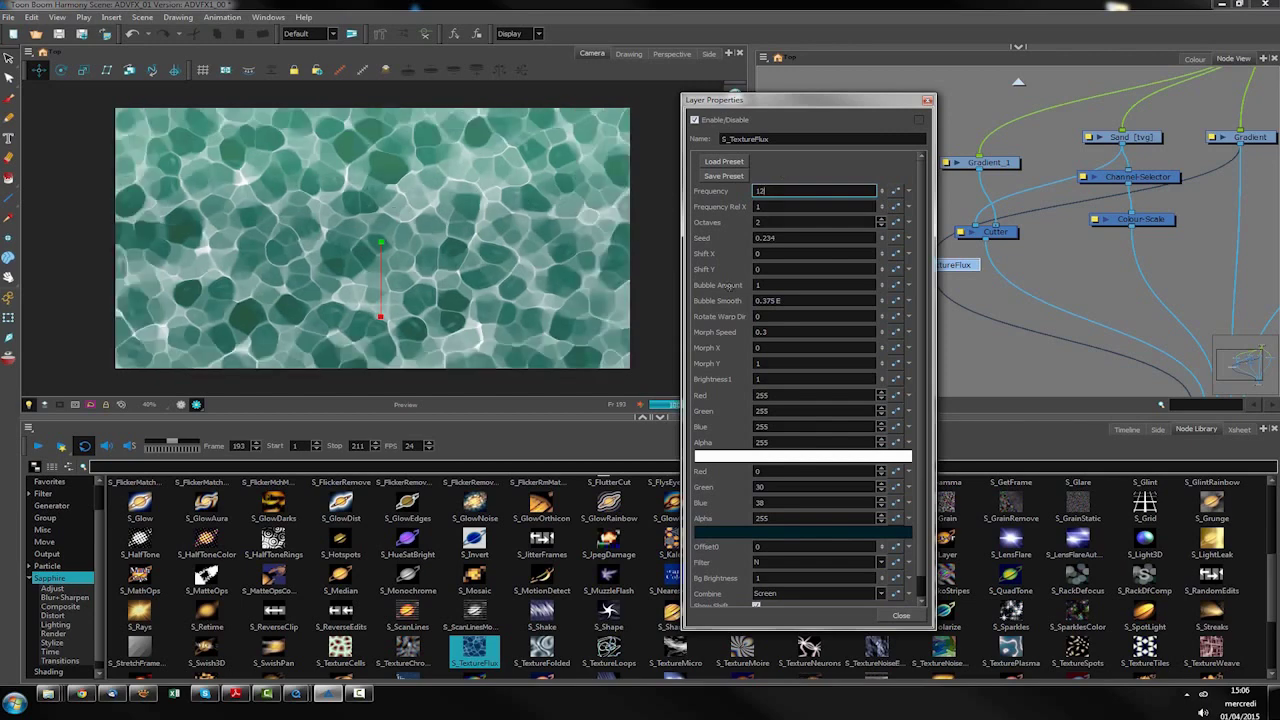
Step: Try a Bubble Smooth value of 0.25 on the flux texture
left_click_drag(770, 300, 831, 316)
key("BackSpace")
key("BackSpace")
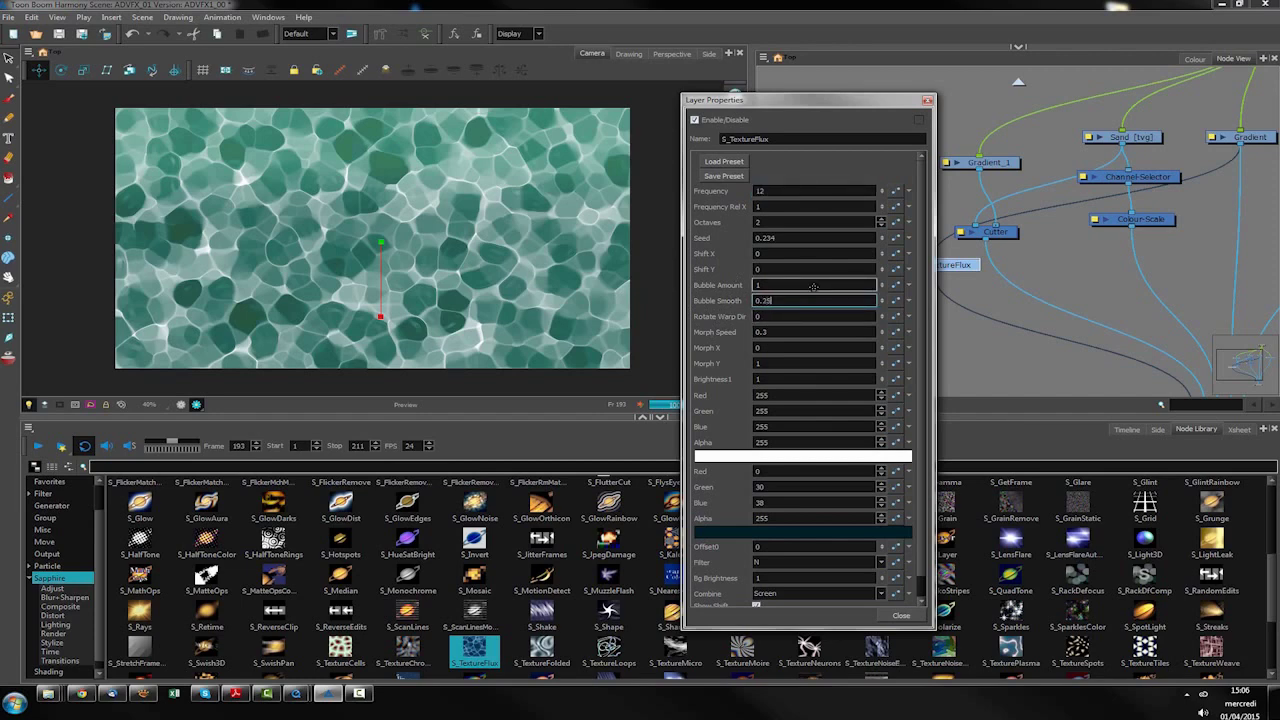
type("25")
key("Return")
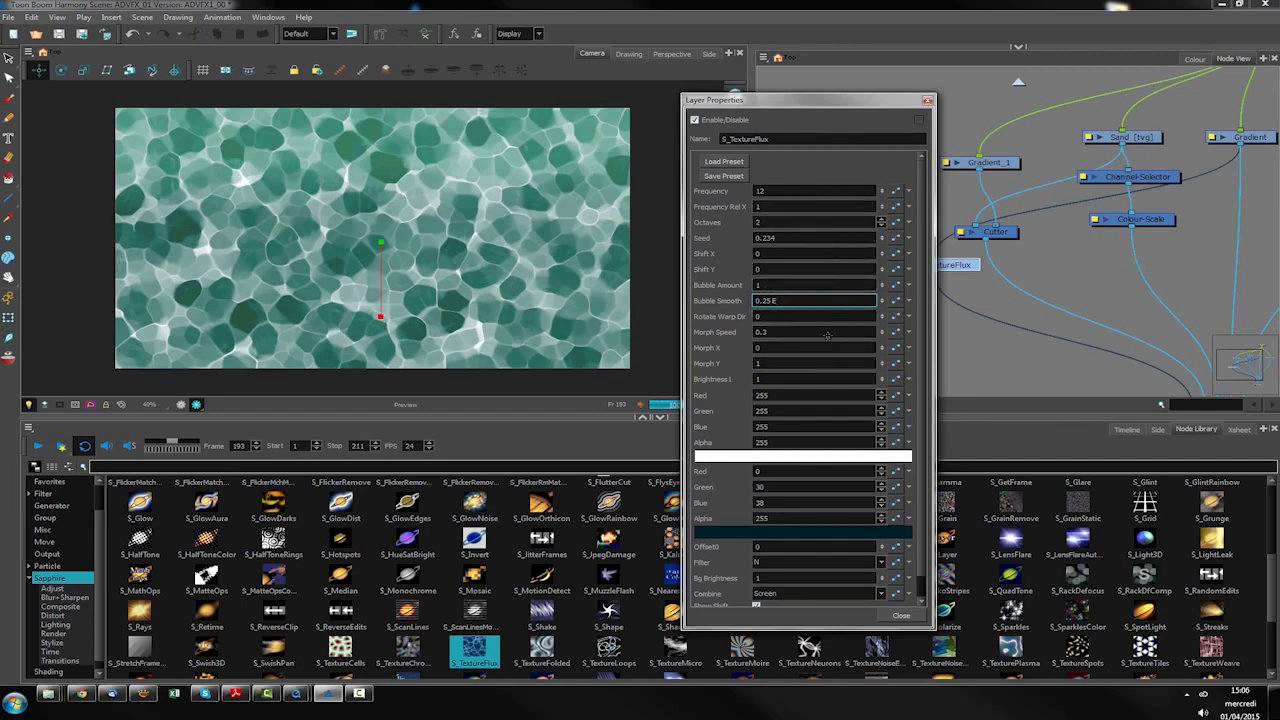
Step: Set the flux texture's Bubble Amount to 0.25 and its Bubble Smooth to 0.375
double_click(763, 287)
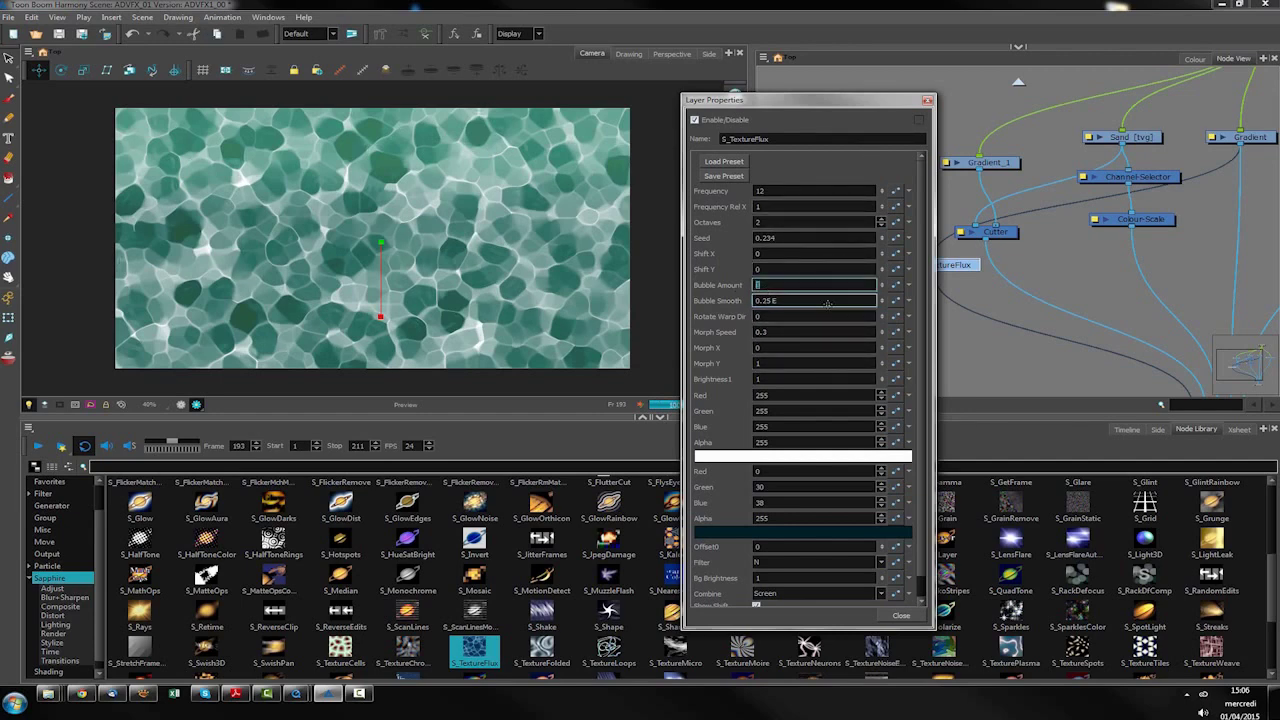
key("Return")
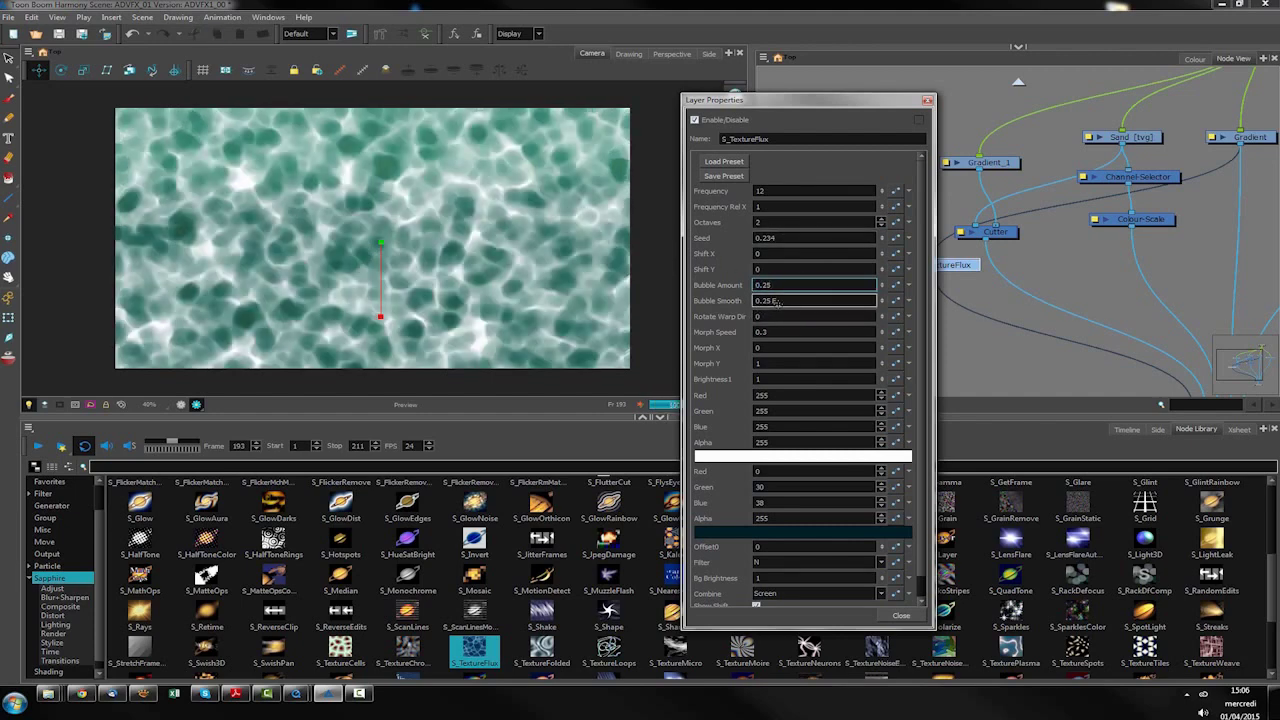
double_click(786, 301)
type("0.")
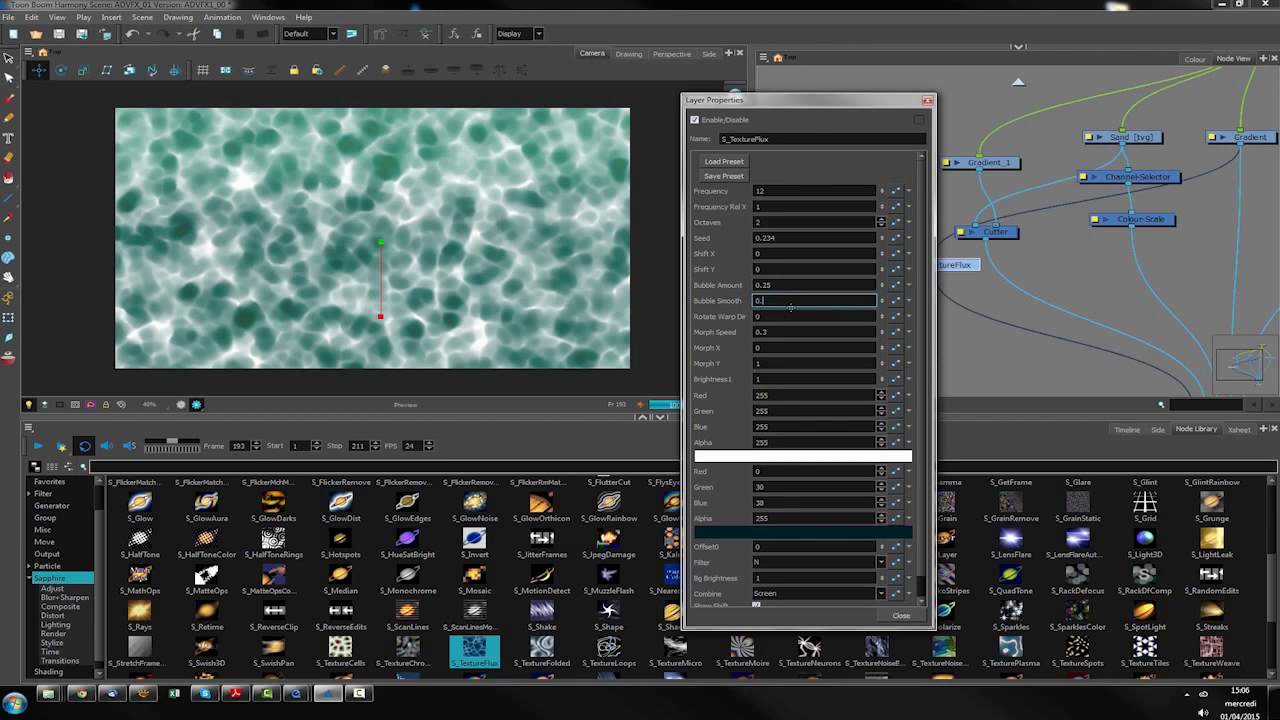
type("375")
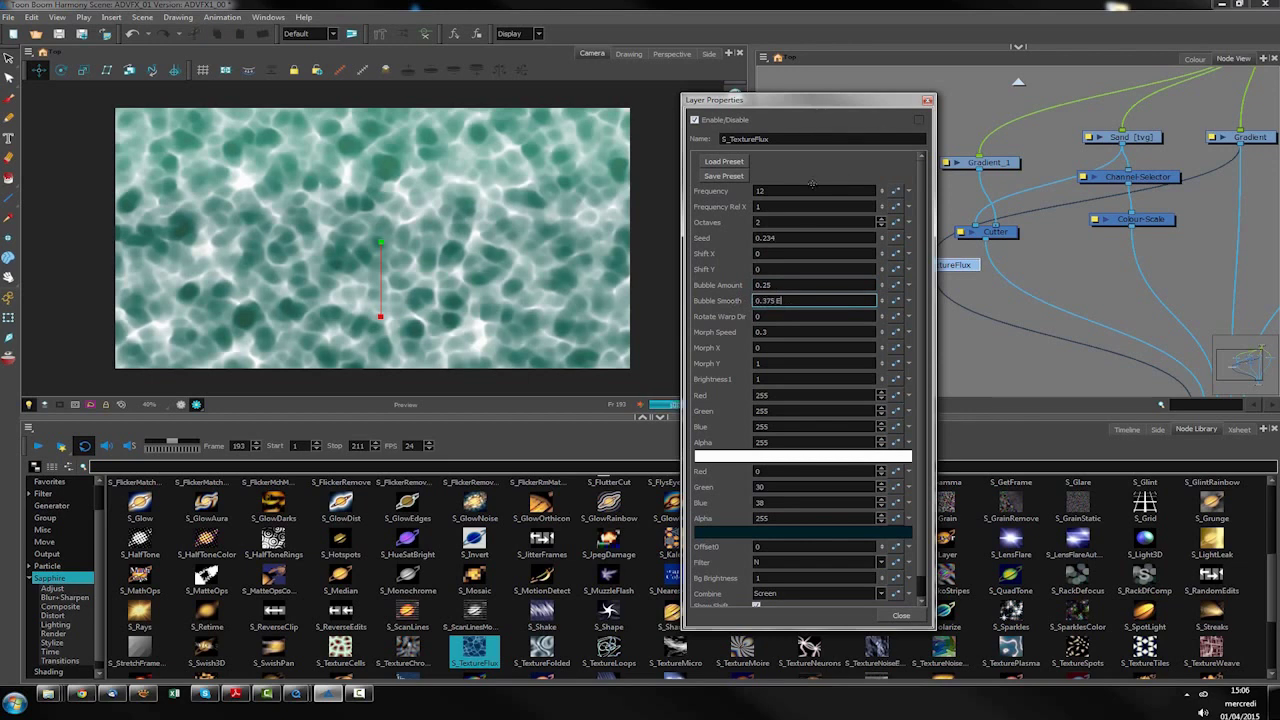
left_click_drag(820, 102, 905, 69)
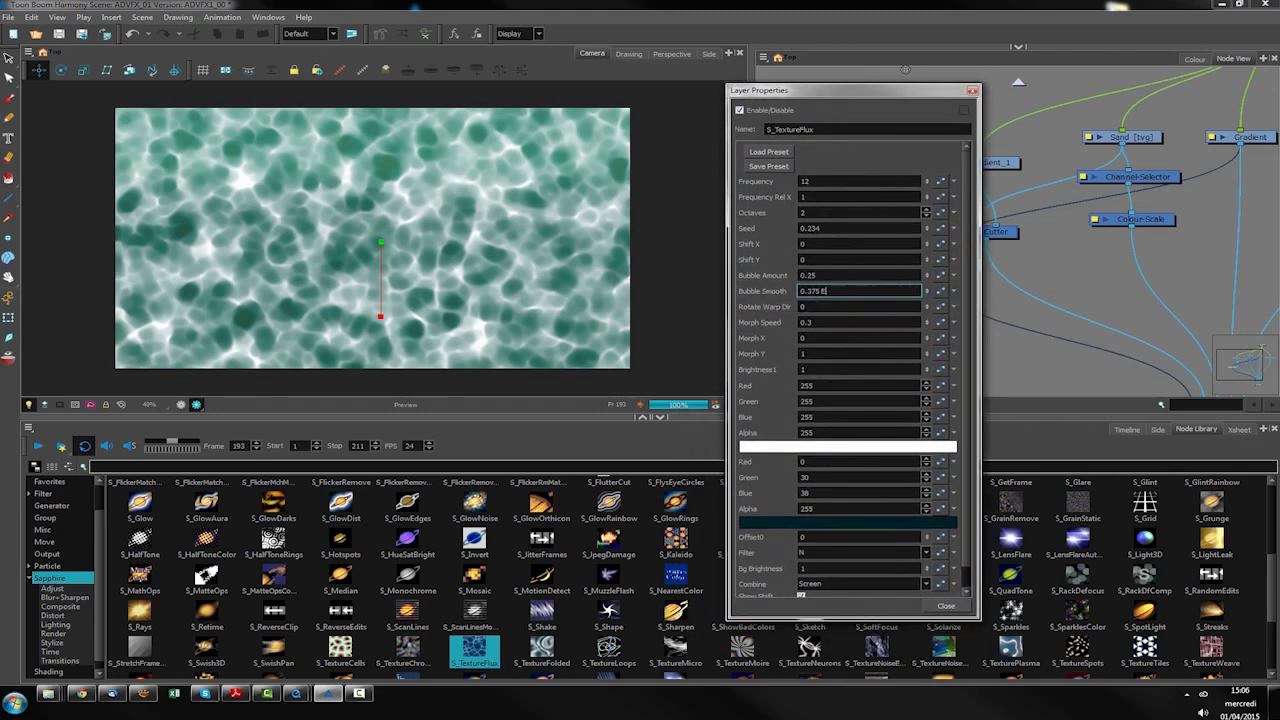
Step: Try a Brightness1 of 0.35 for the flux texture and raise it to 0.8
left_click(831, 370)
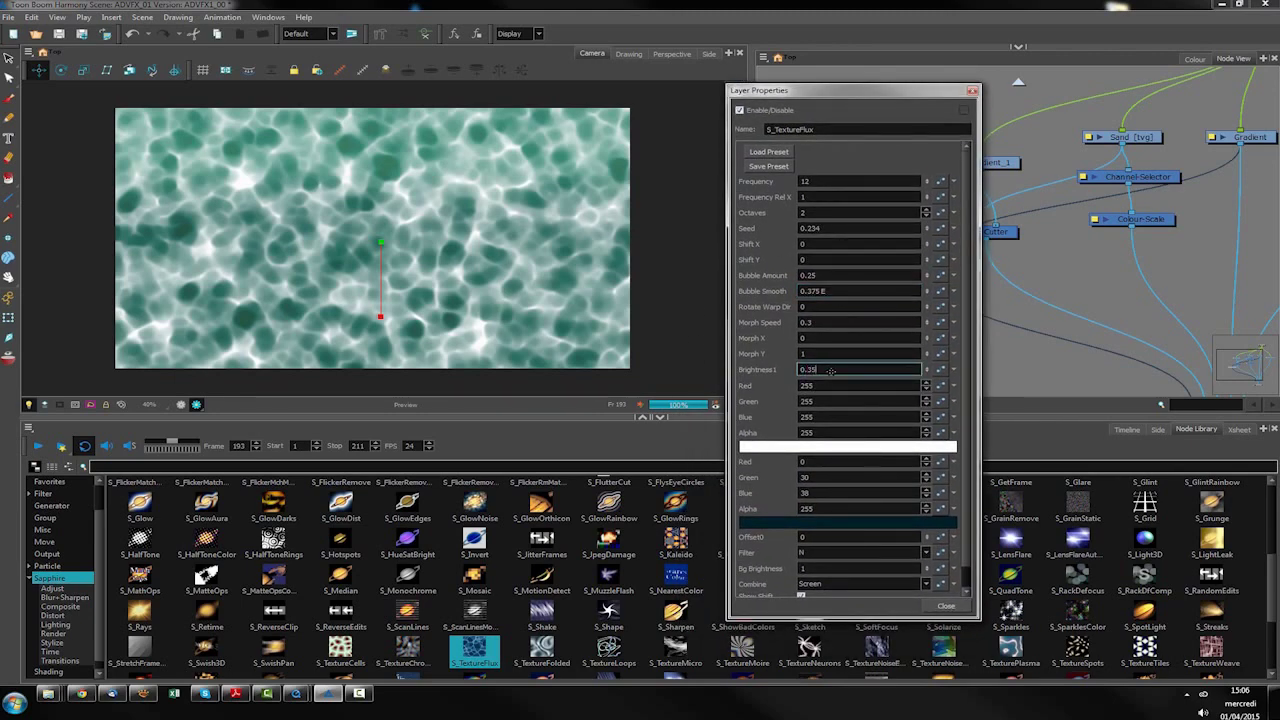
key("Return")
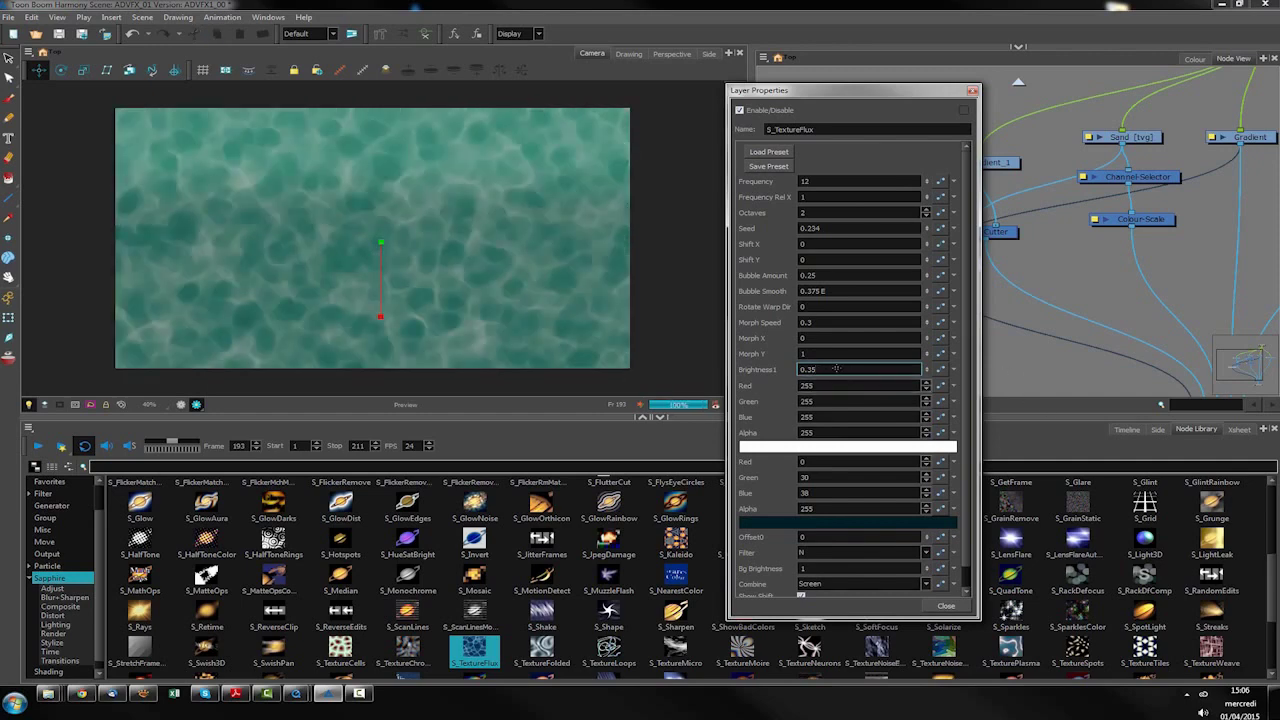
left_click(838, 369)
type("0.8")
key("Return")
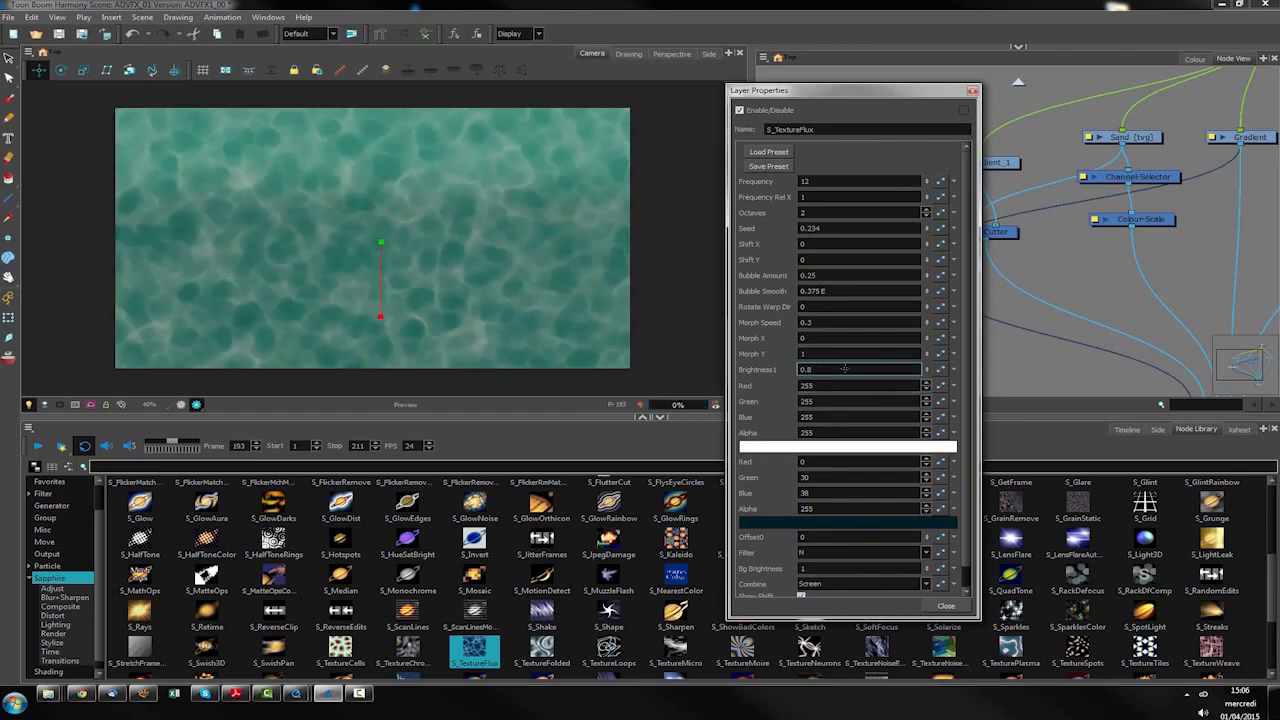
left_click_drag(957, 90, 975, 89)
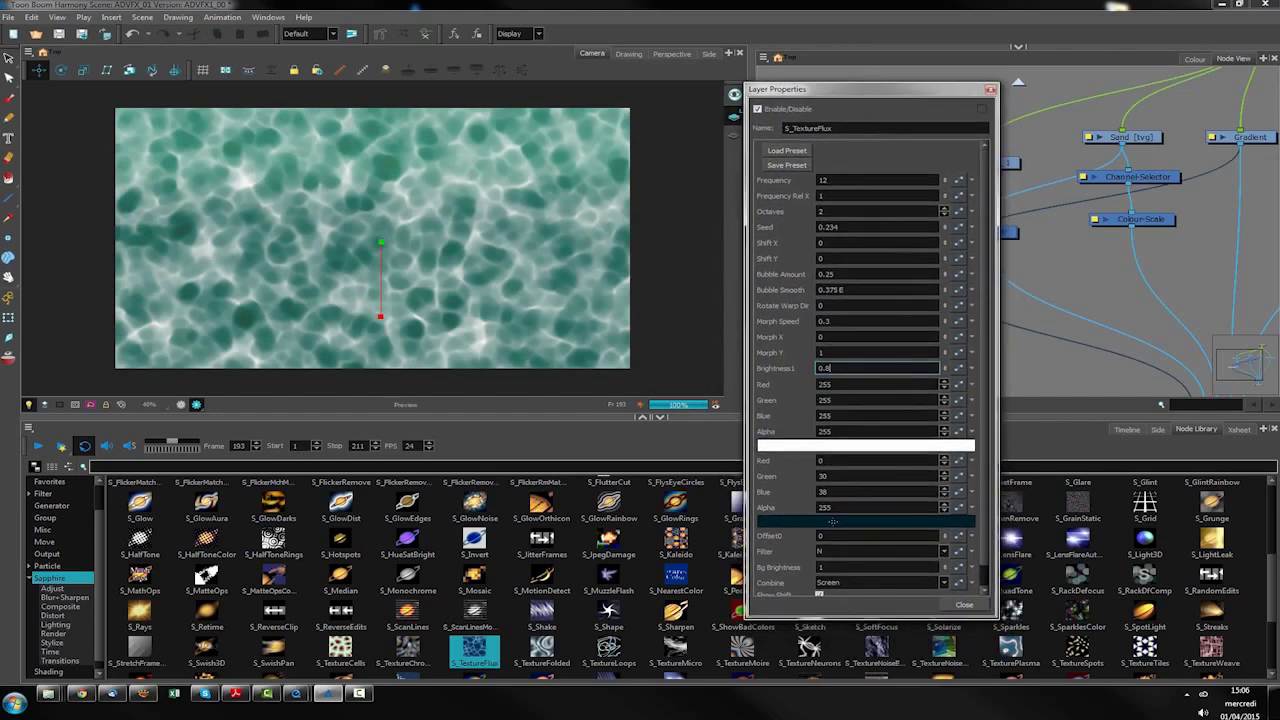
Step: Change the flux texture's white colour to a light mint green, about RGB 142, 235, 194, starting from a recently used green
left_click(877, 444)
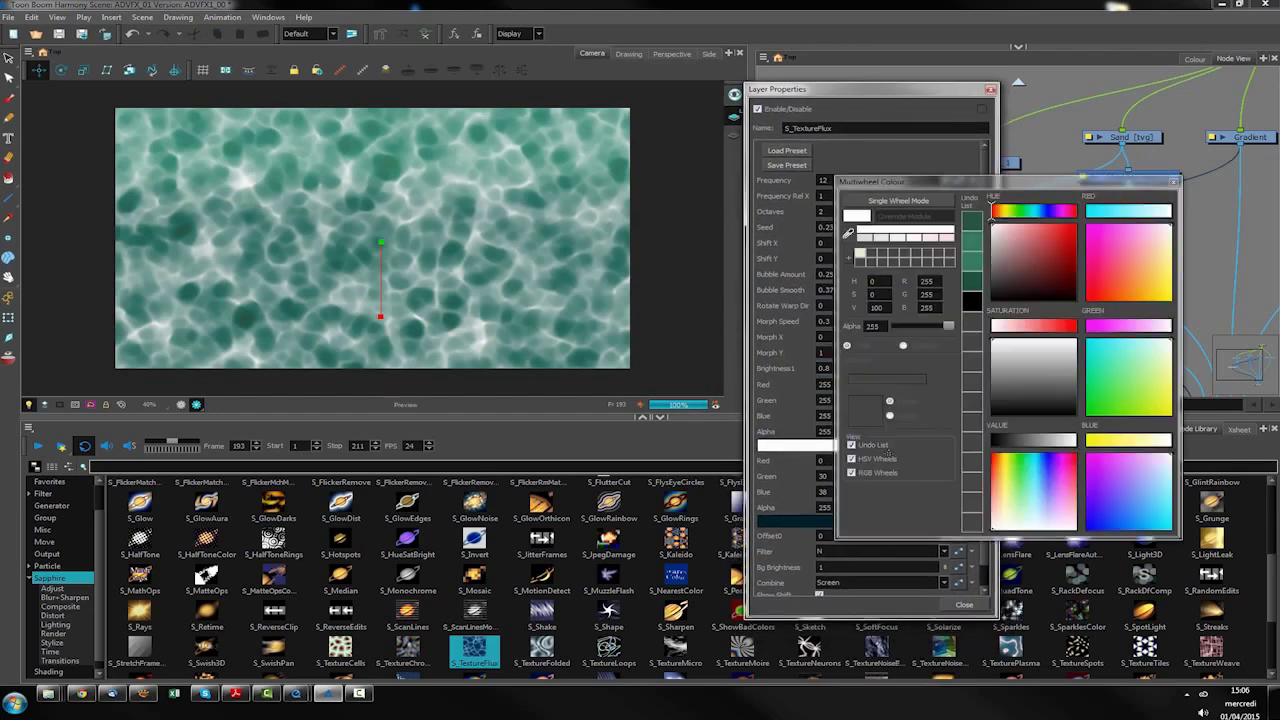
left_click(969, 240)
mouse_move(1040, 243)
left_mouse_down()
mouse_move(1037, 229)
mouse_move(1023, 233)
left_mouse_up()
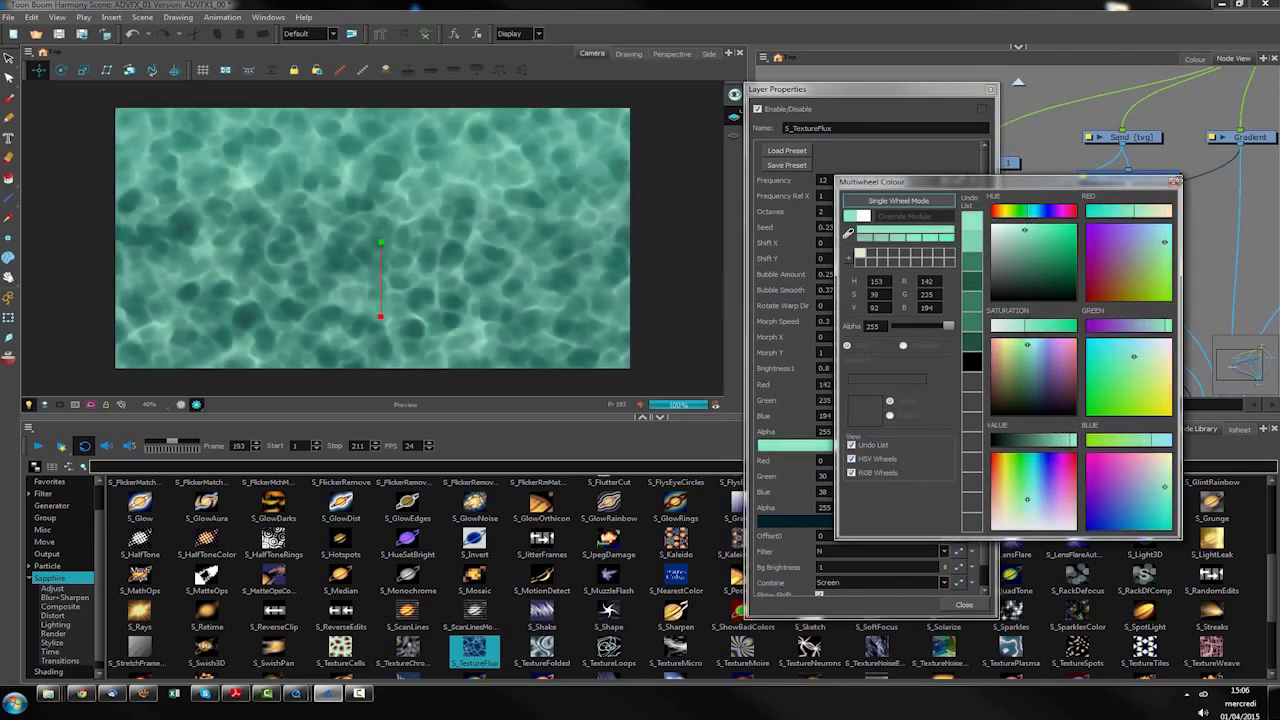
left_click(1176, 181)
Step: Change the flux texture's black colour to a very dark green, about RGB 6, 30, 19, starting from a recently used green
left_click(877, 519)
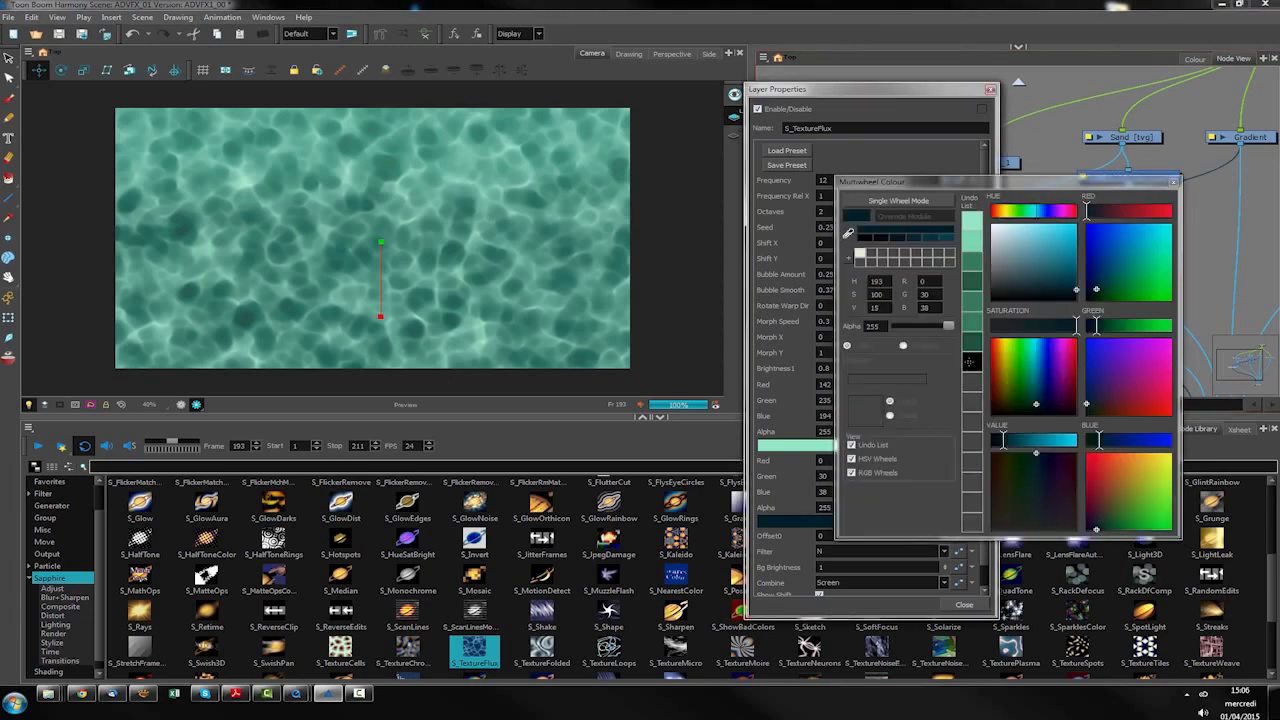
left_click(971, 285)
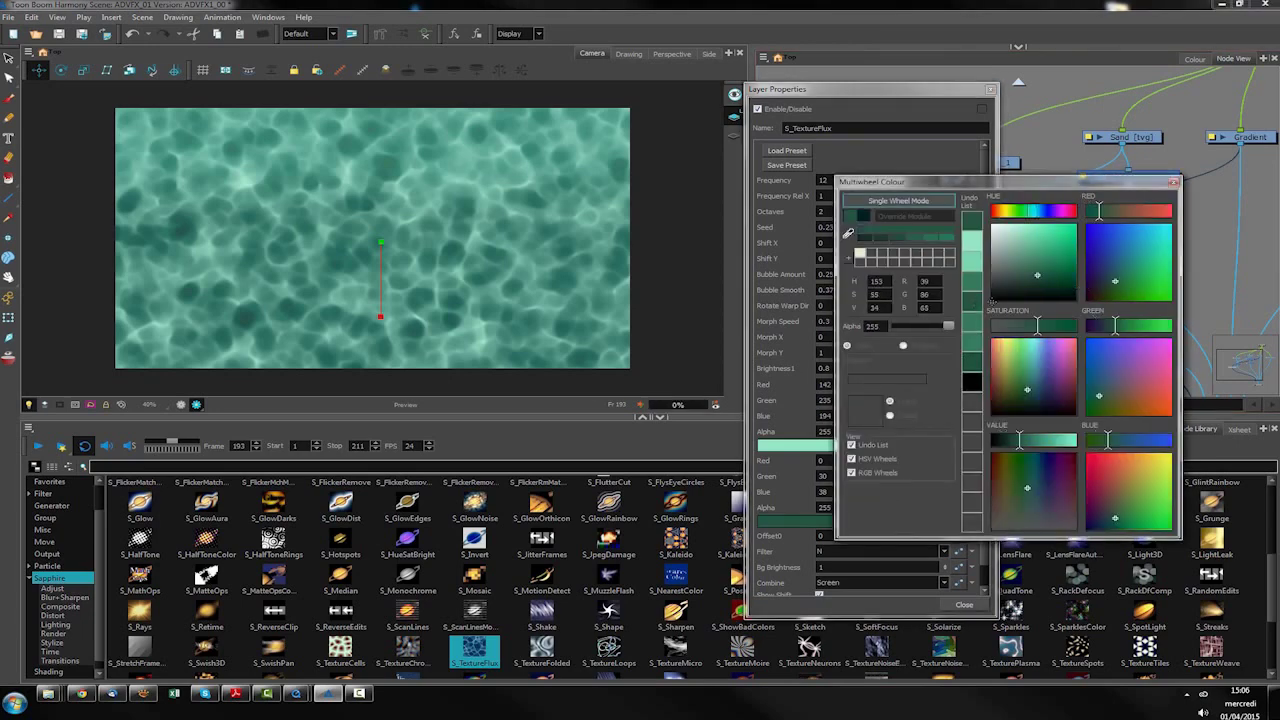
left_click_drag(1040, 280, 1058, 292)
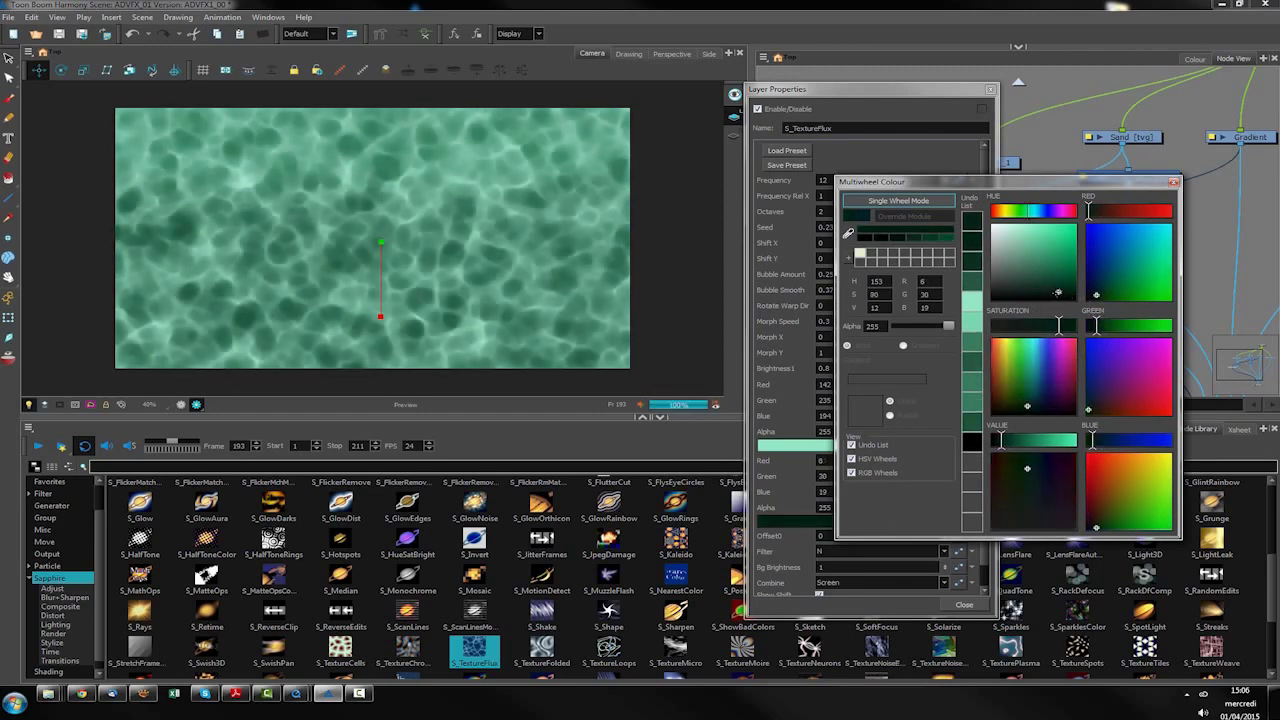
left_click(1175, 182)
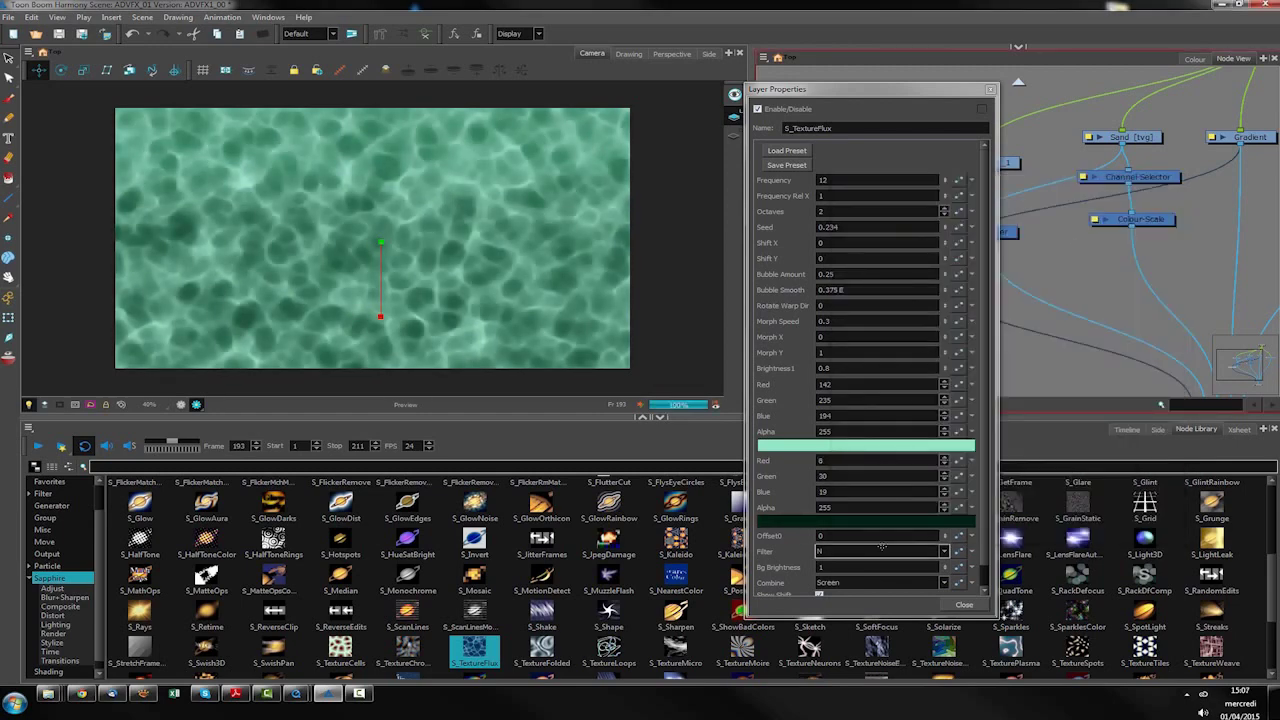
left_click(964, 604)
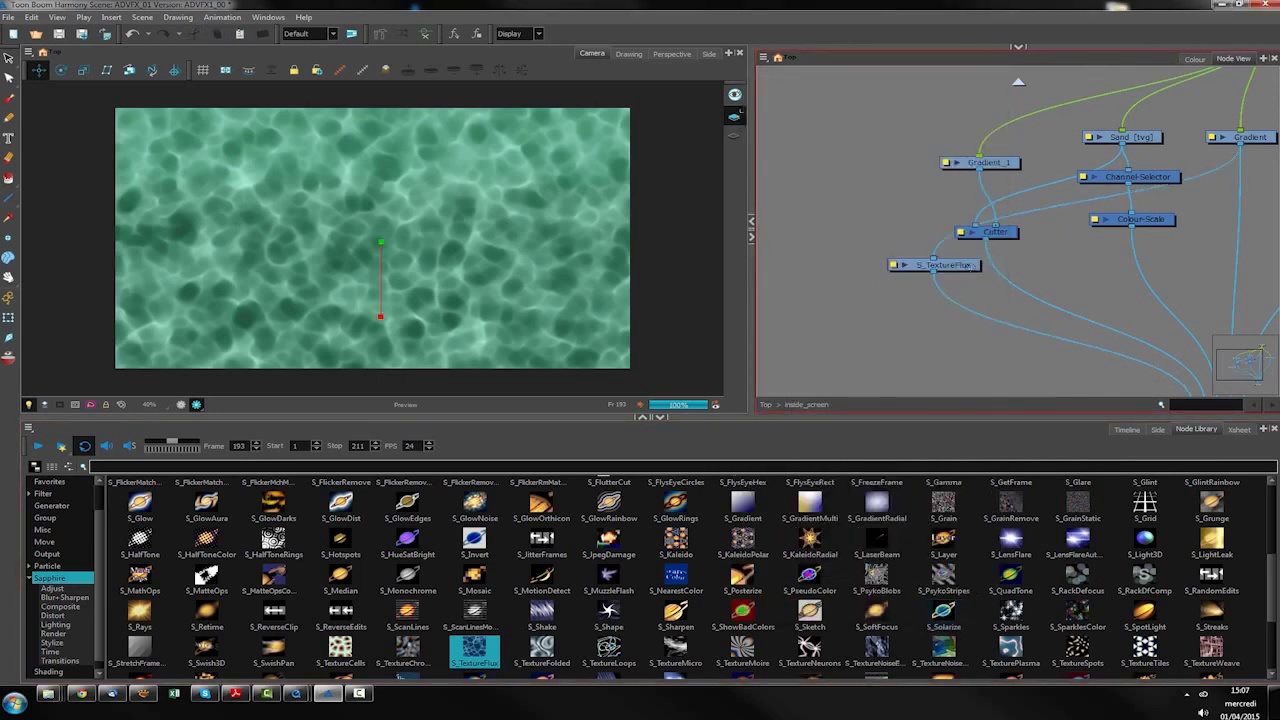
Step: Reposition the S_TextureFlux node and insert a Sapphire S_WarpPerspective node on its output connection to the composite
left_click_drag(943, 265, 901, 238)
left_click(876, 305)
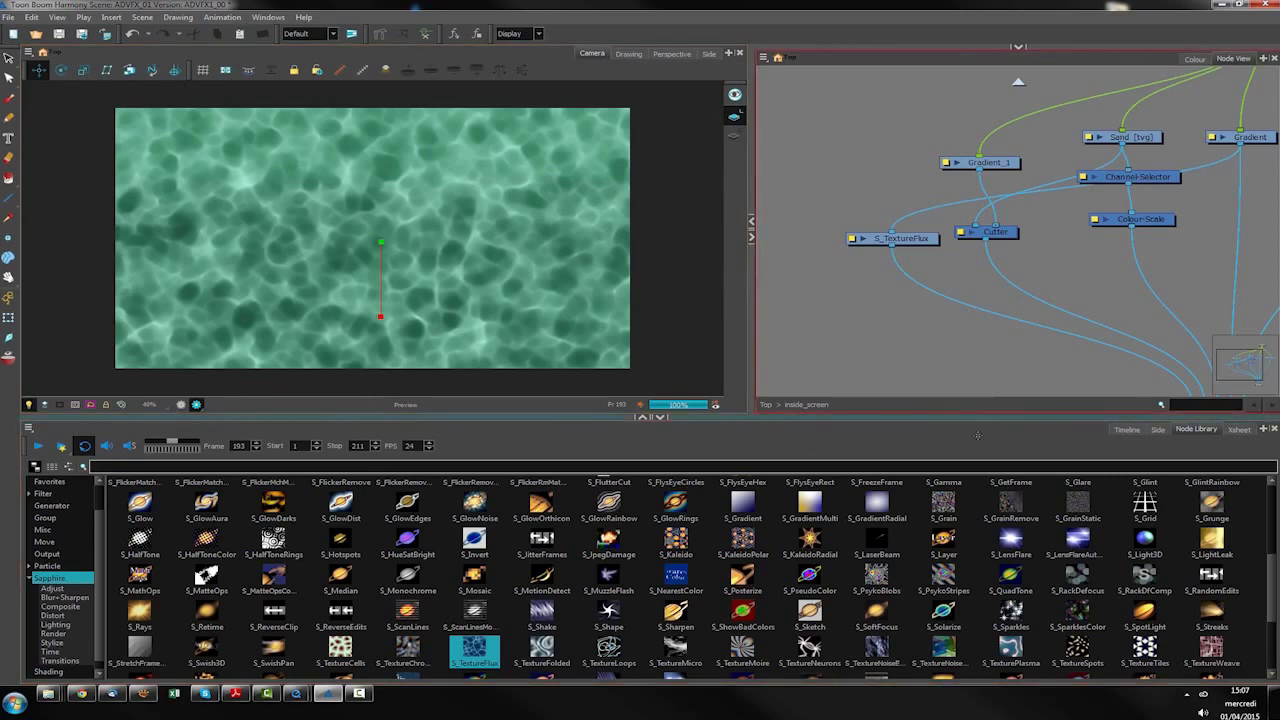
scroll(1263, 578, "down", 1)
left_click_drag(1263, 578, 1263, 576)
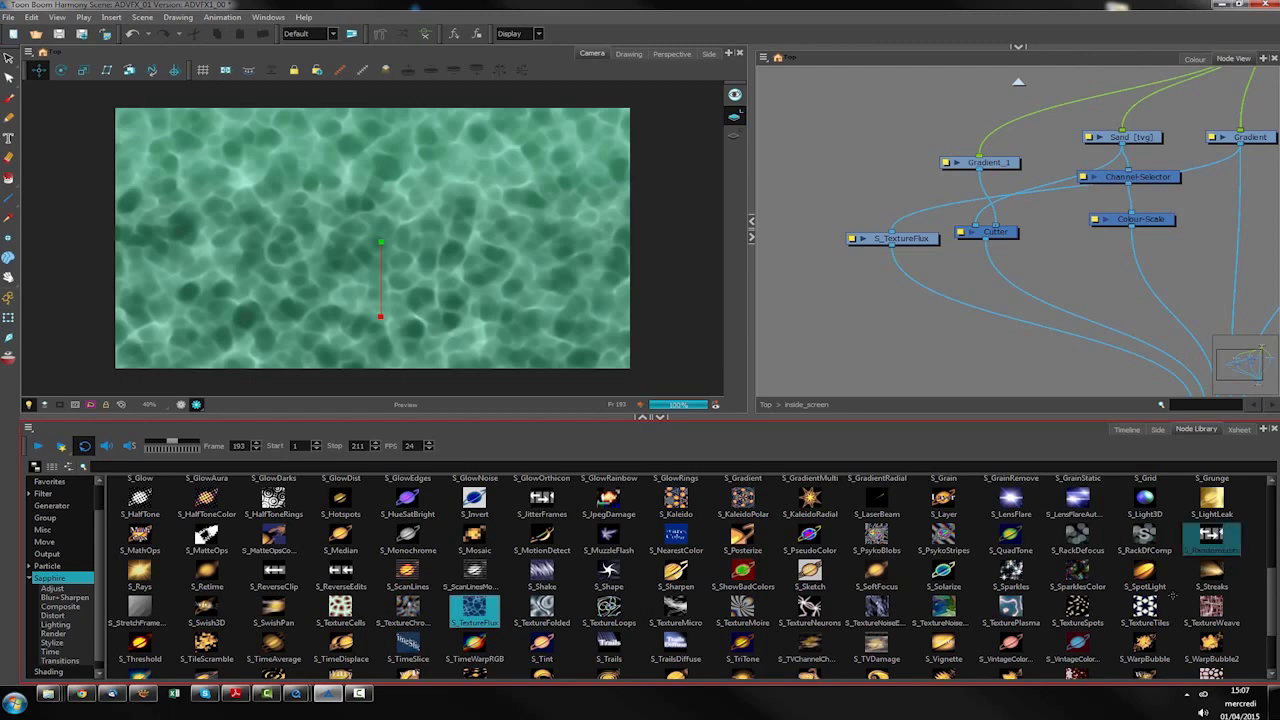
scroll(1272, 597, "down", 1)
left_click_drag(1272, 597, 1272, 599)
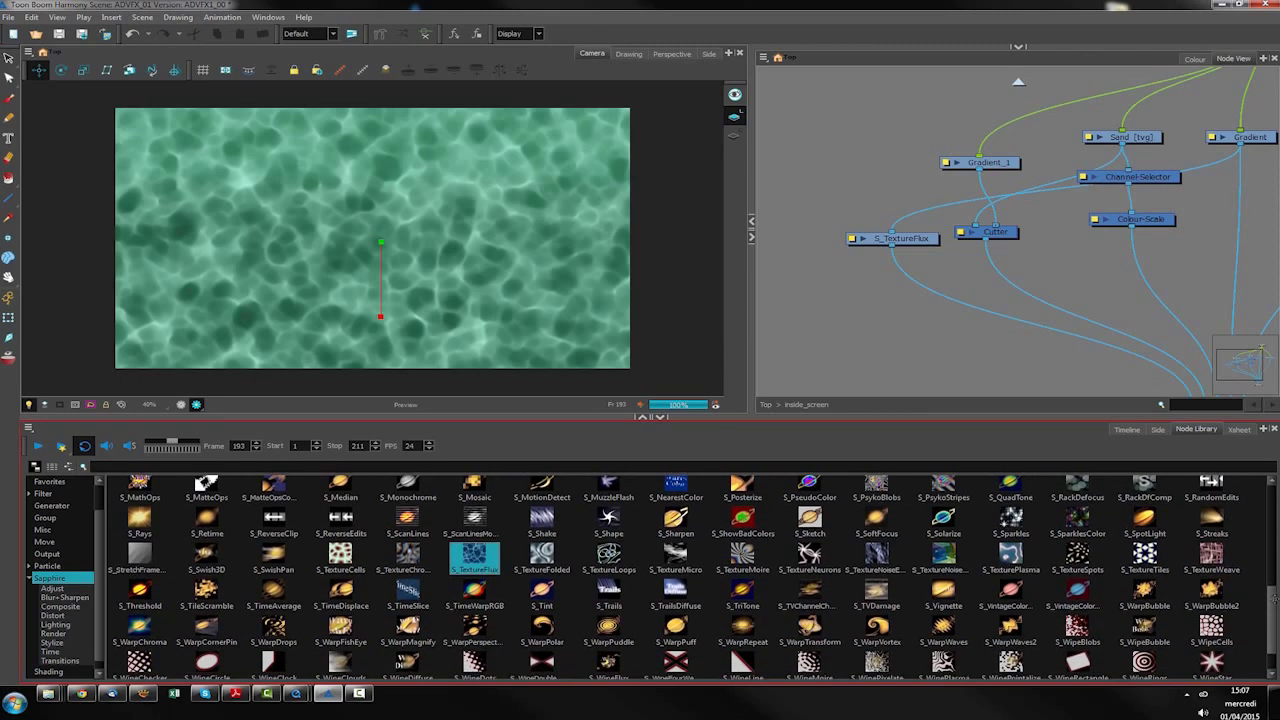
left_click(480, 630)
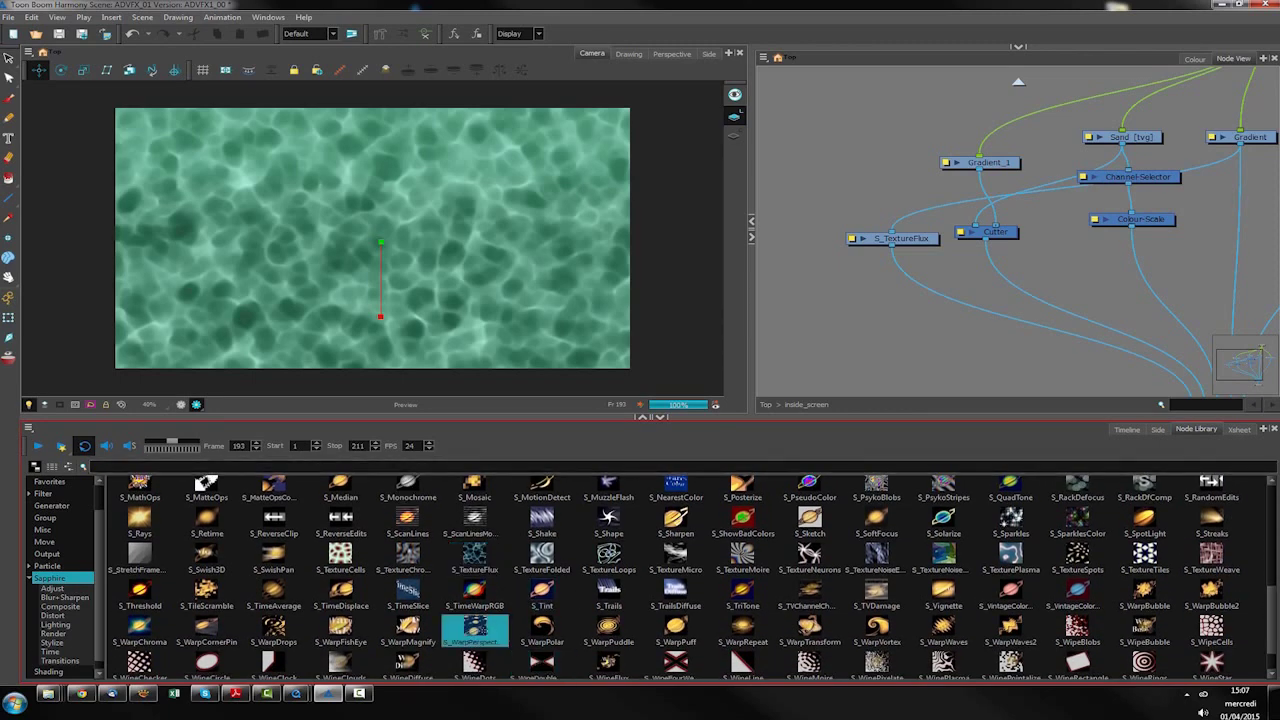
left_click_drag(879, 290, 933, 239)
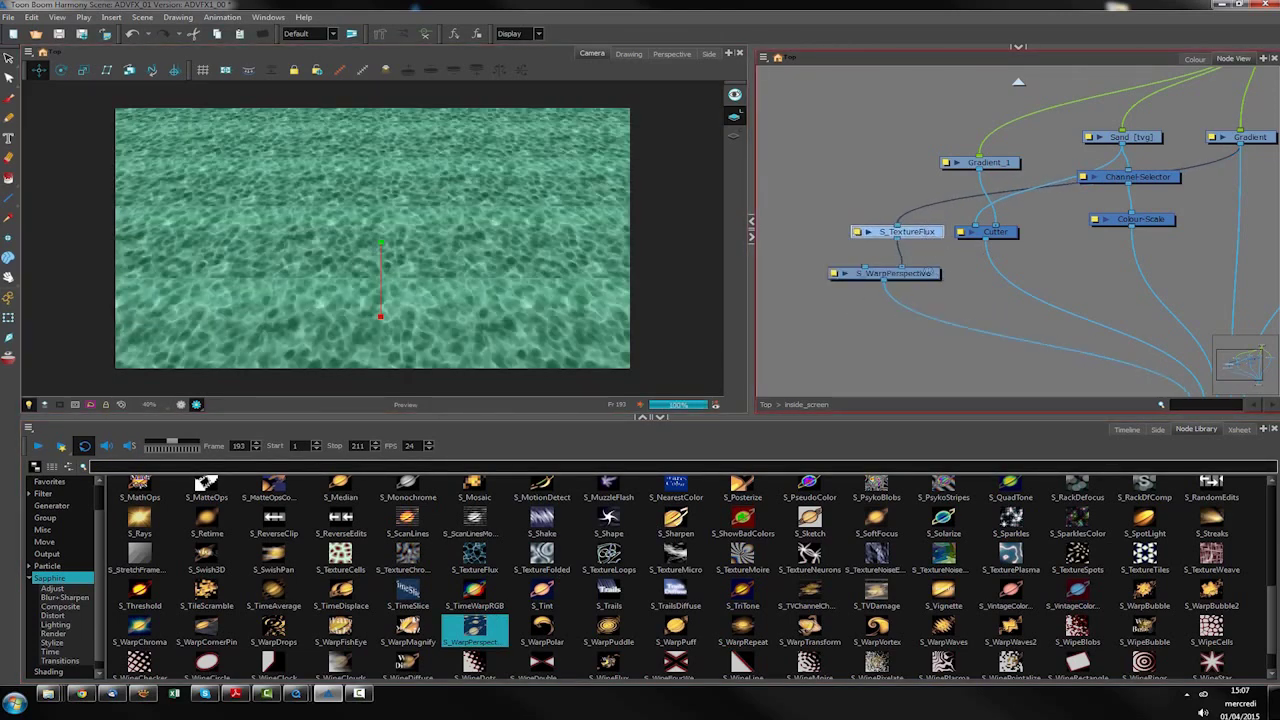
left_click_drag(900, 279, 892, 281)
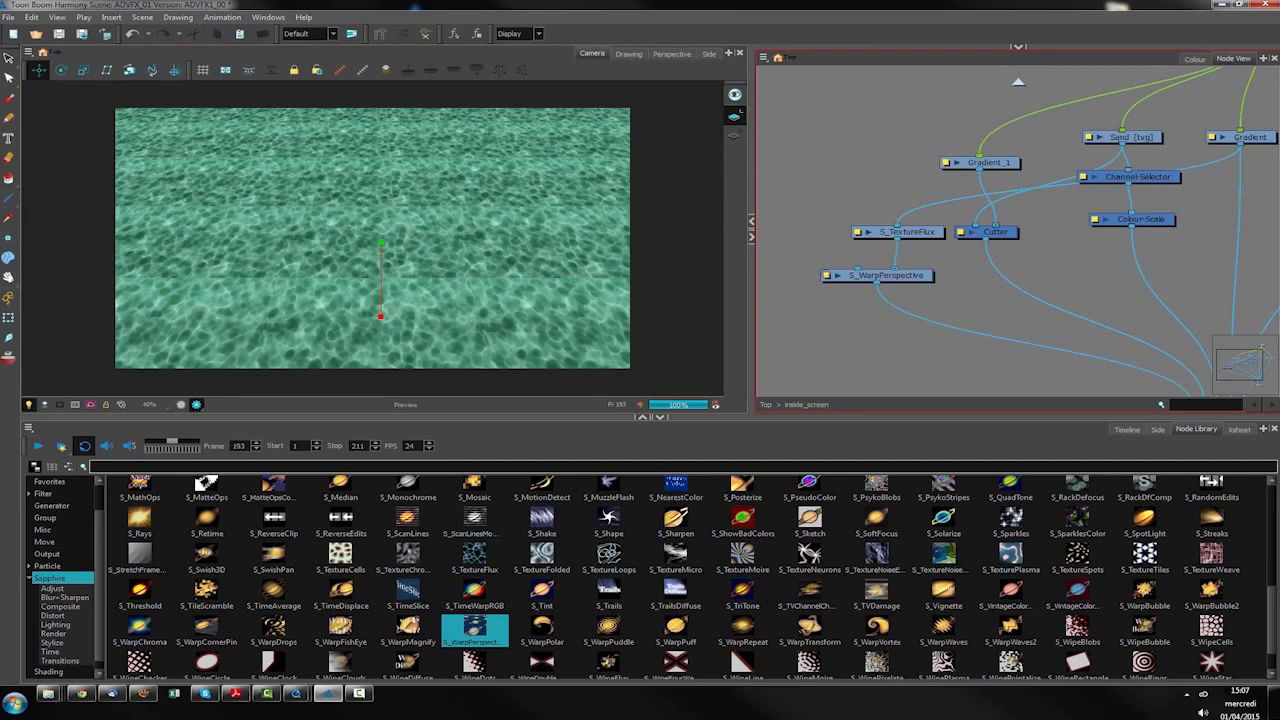
Step: Open the S_WarpPerspective node's properties and set its Latitude to 45
double_click(830, 274)
left_click_drag(850, 90, 913, 210)
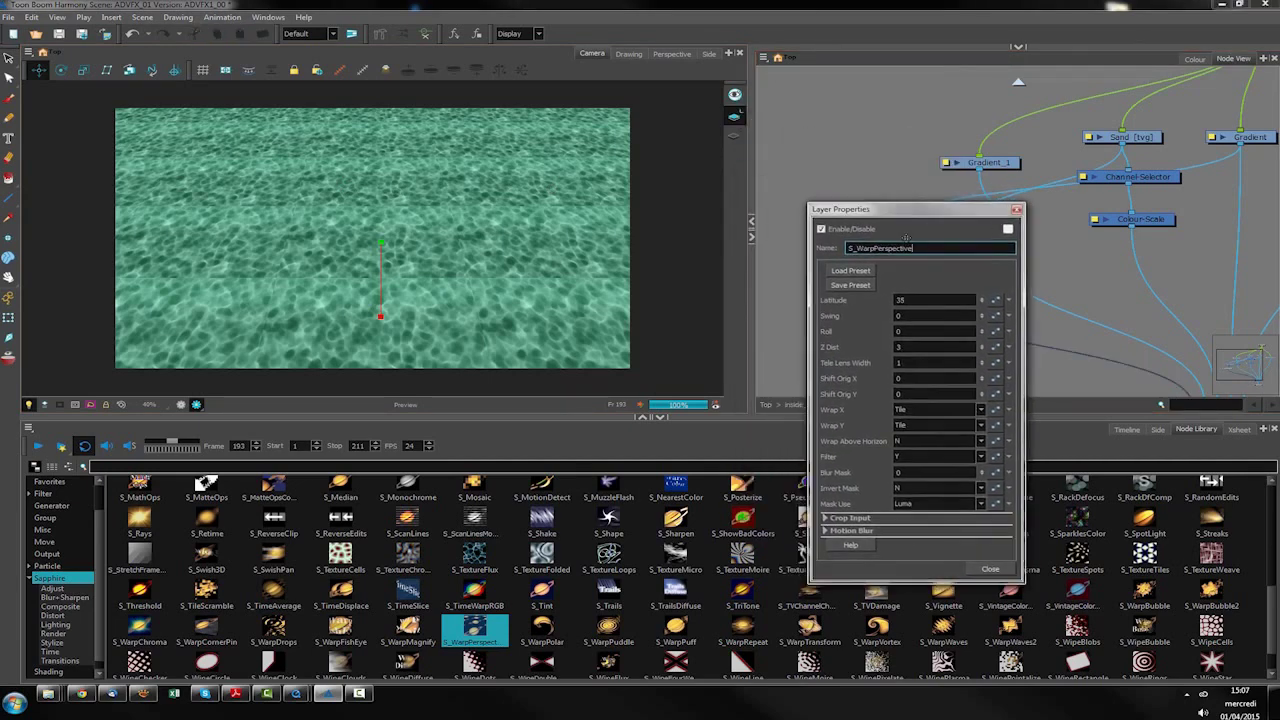
left_click(914, 300)
left_click_drag(914, 300, 884, 299)
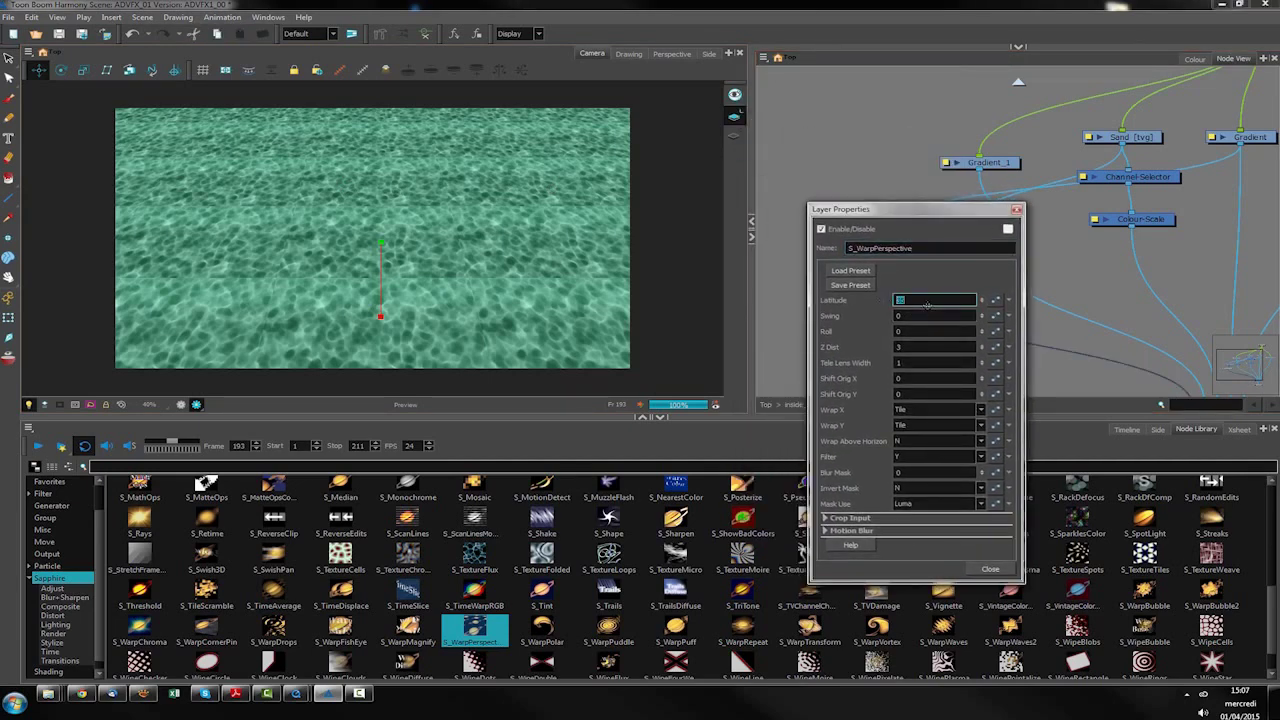
type("45")
key("Return")
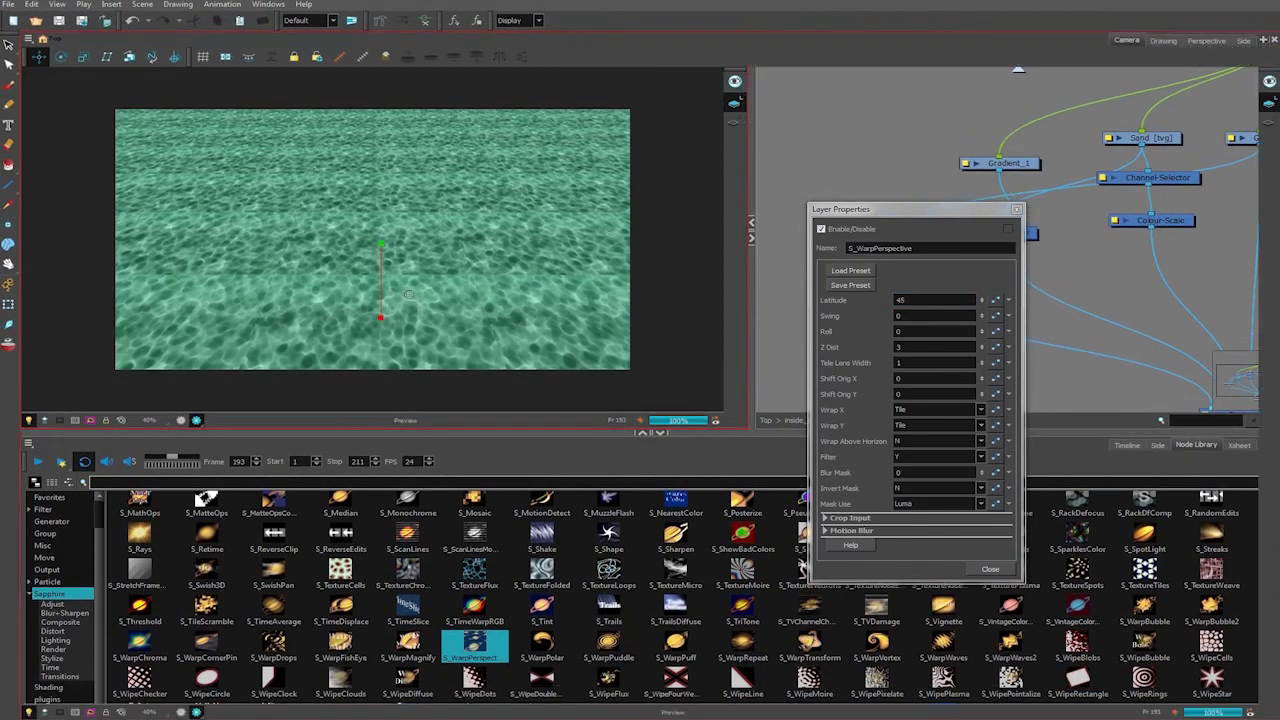
Step: Set both Wrap X and Wrap Y of the perspective warp to Reflect
key("grave")
key("2")
key("2")
key("2")
key("2")
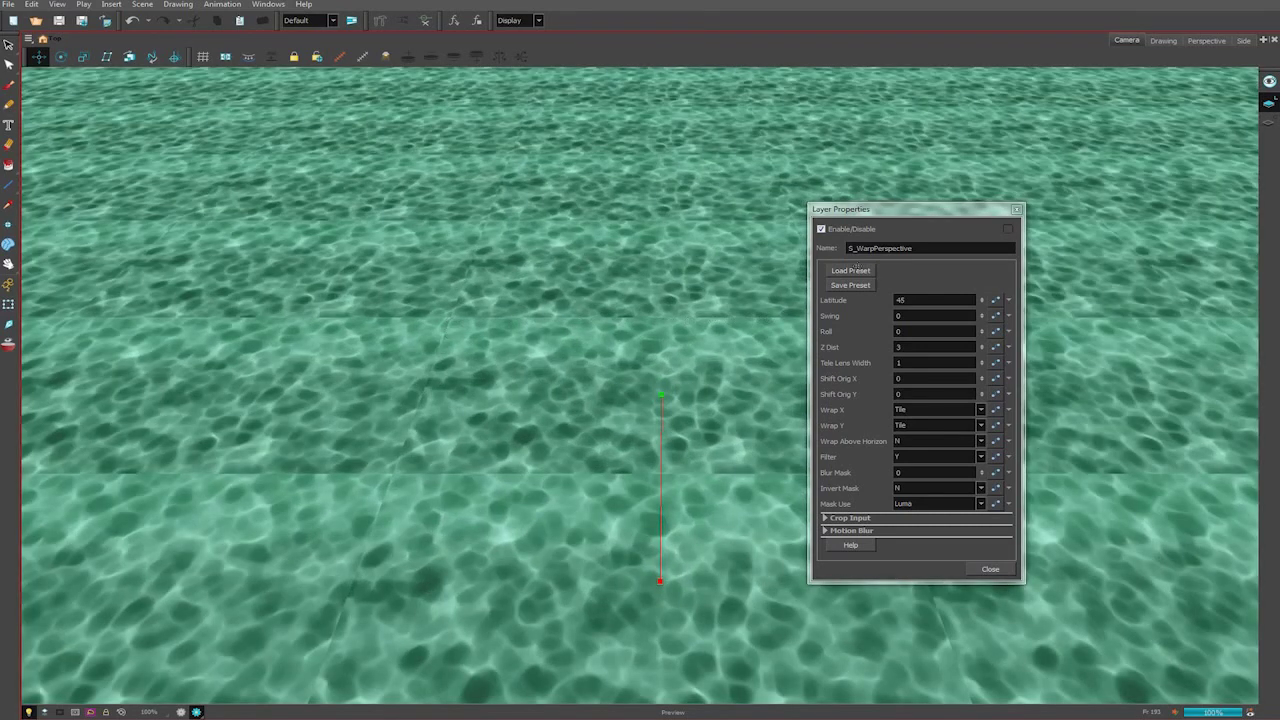
left_click_drag(920, 210, 1110, 123)
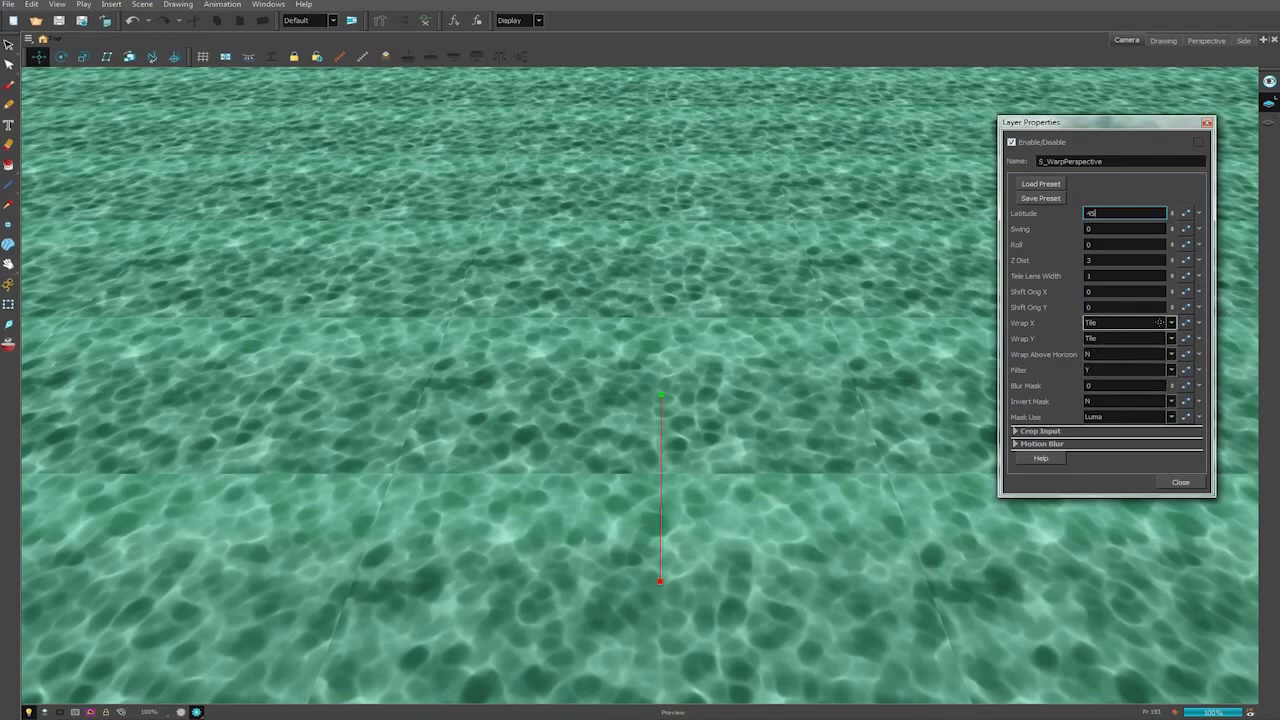
left_click(1159, 322)
left_click(1120, 348)
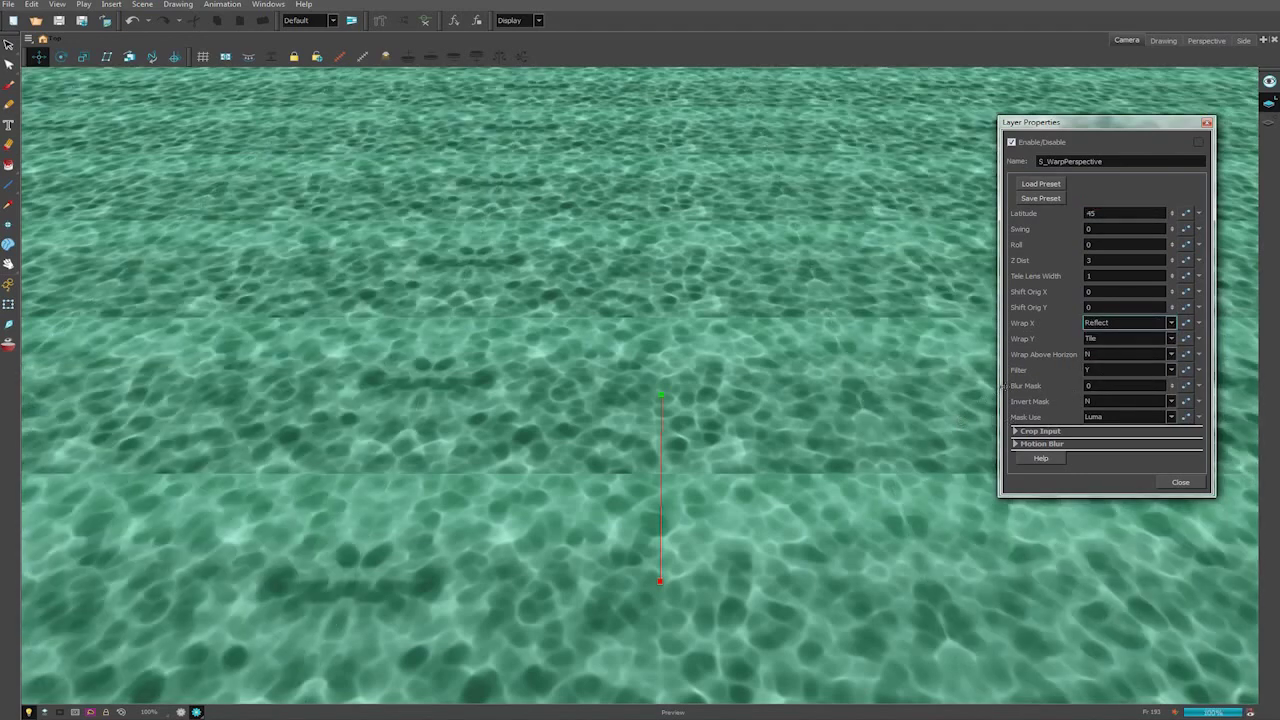
left_click(1118, 338)
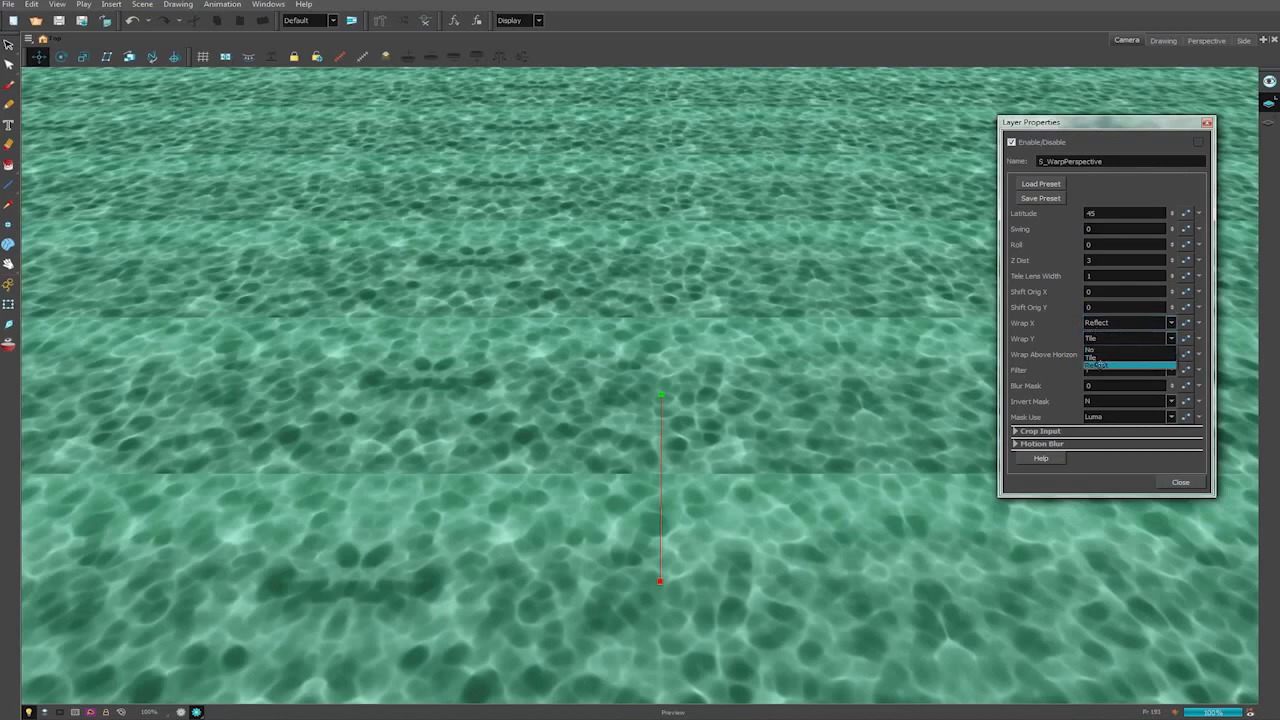
left_click(1110, 366)
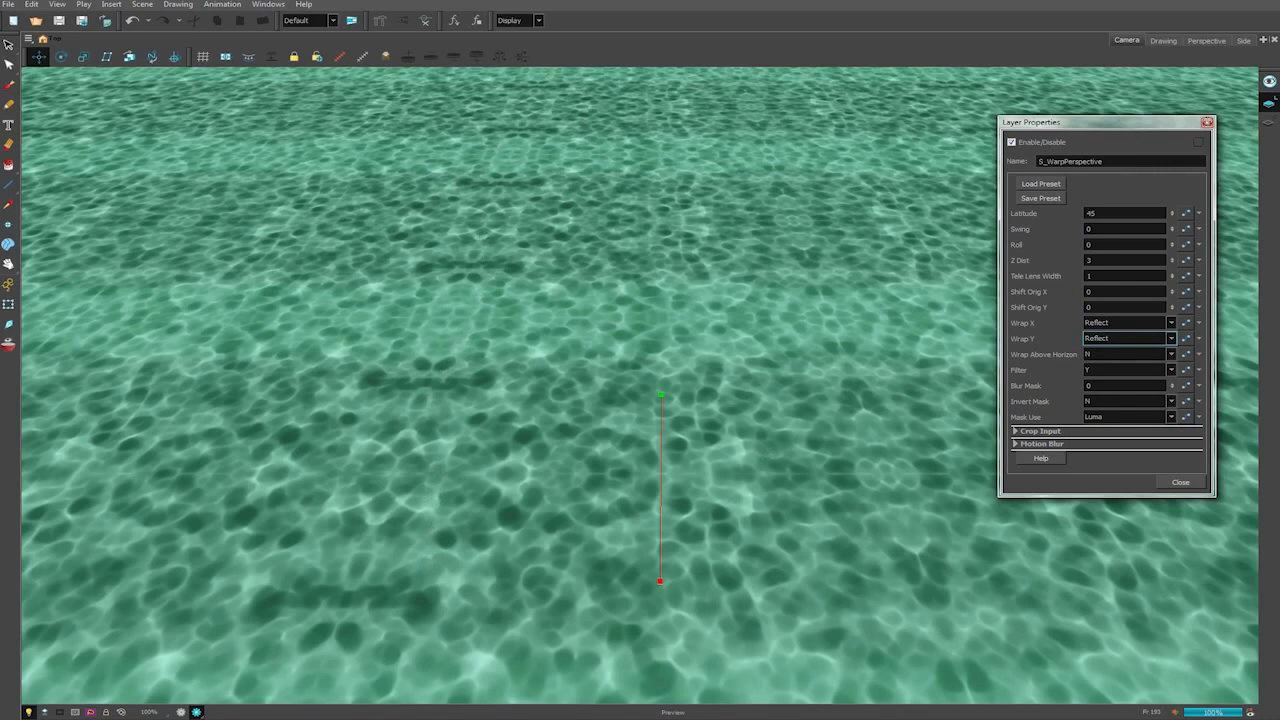
Step: Set the perspective warp's Latitude to -88 so the texture forms a ceiling above the sand
left_click_drag(1193, 123, 1190, 126)
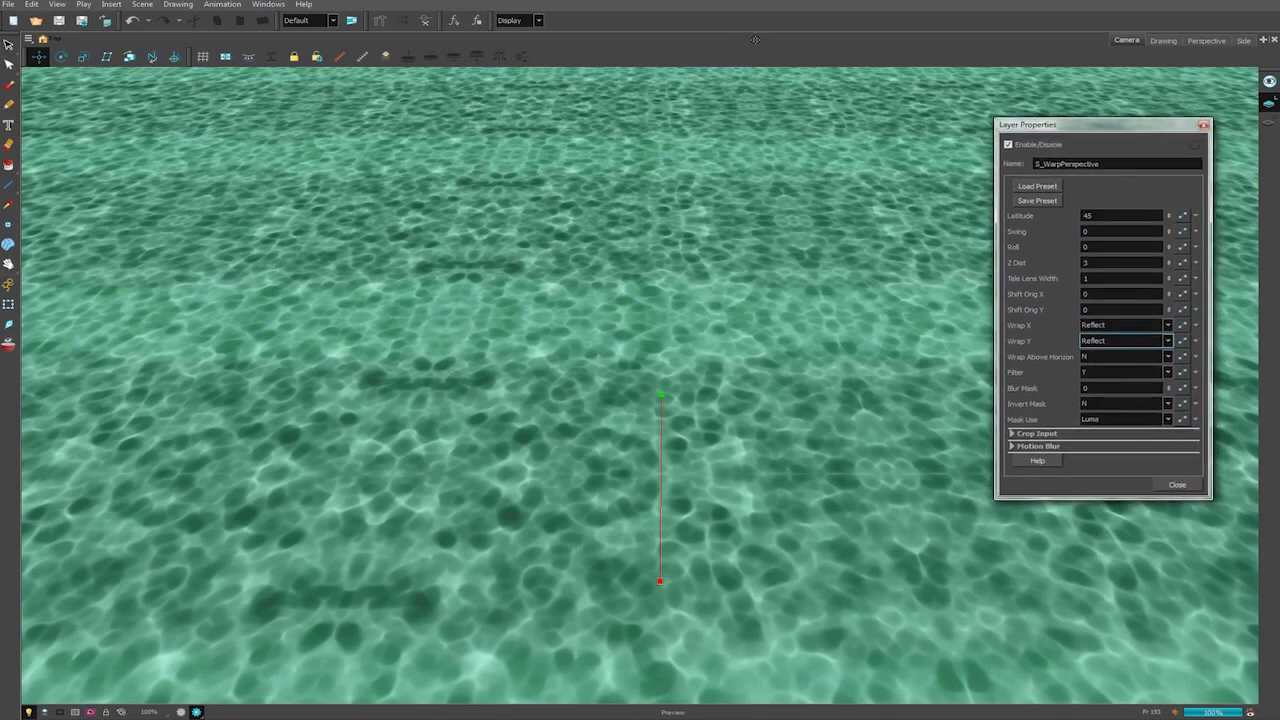
left_click(762, 89)
key("ctrl+f")
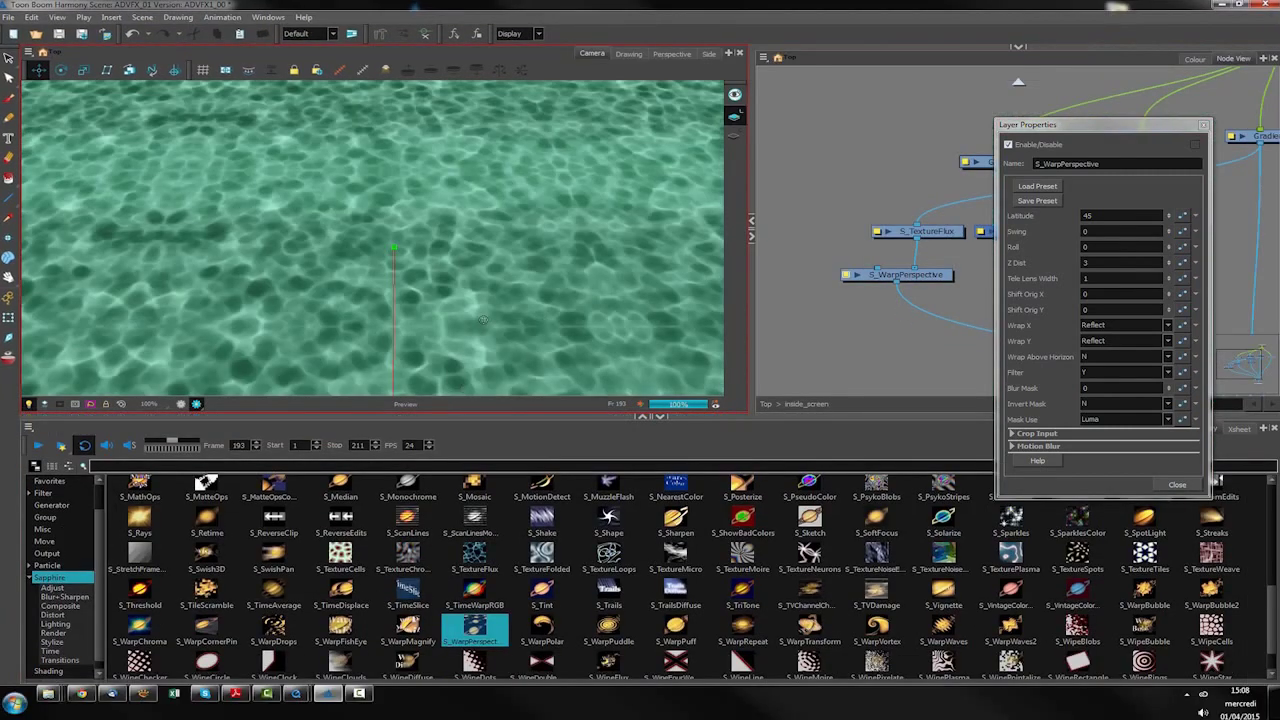
key("1")
key("1")
key("1")
key("1")
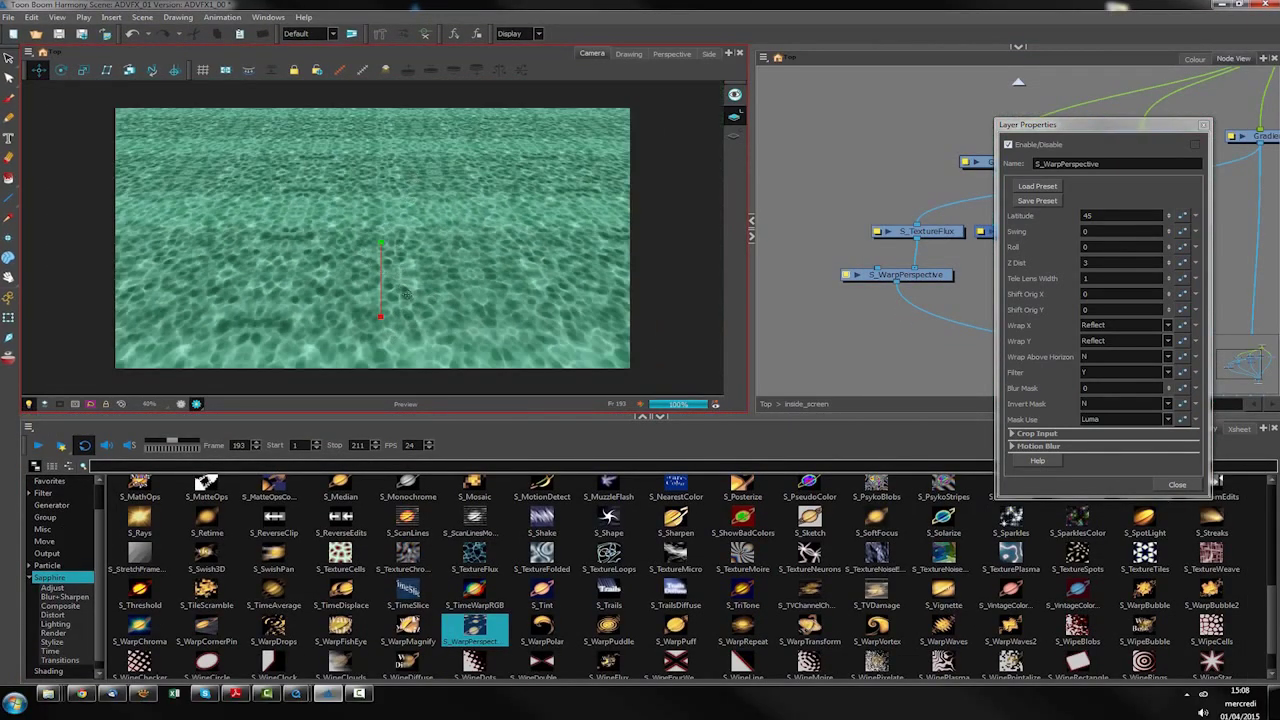
left_click_drag(1110, 124, 921, 146)
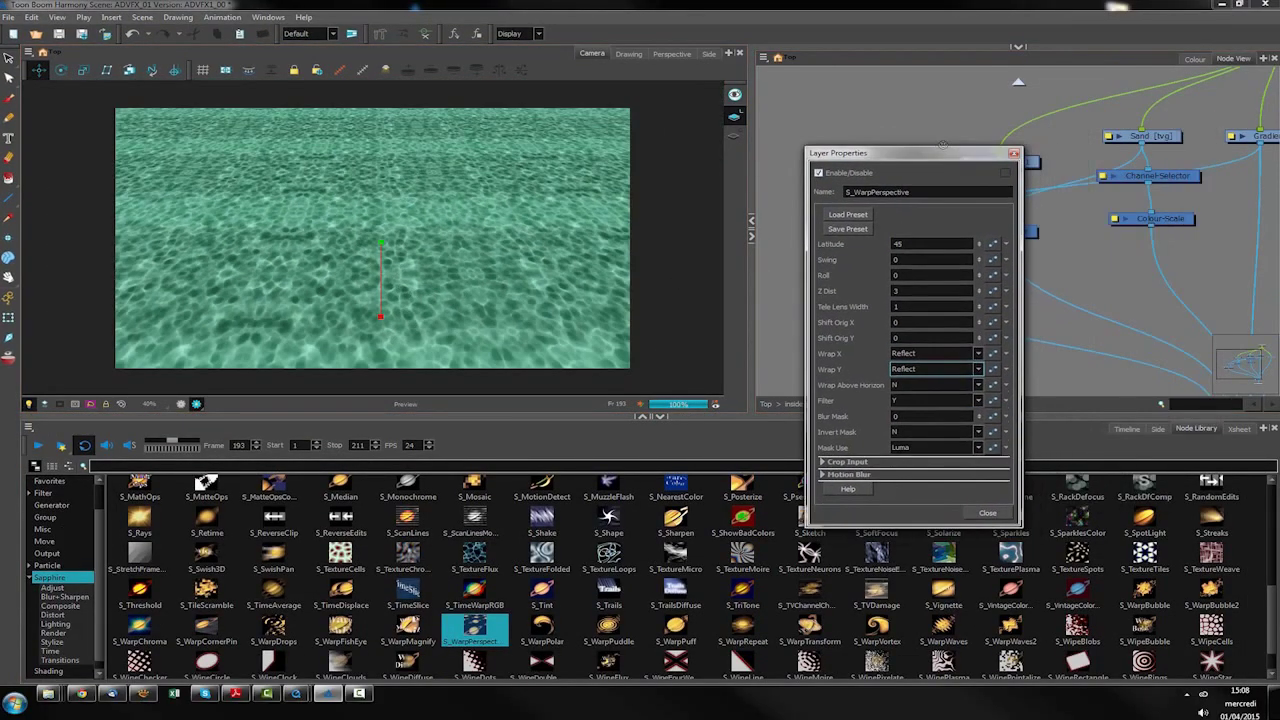
left_click_drag(911, 237, 965, 237)
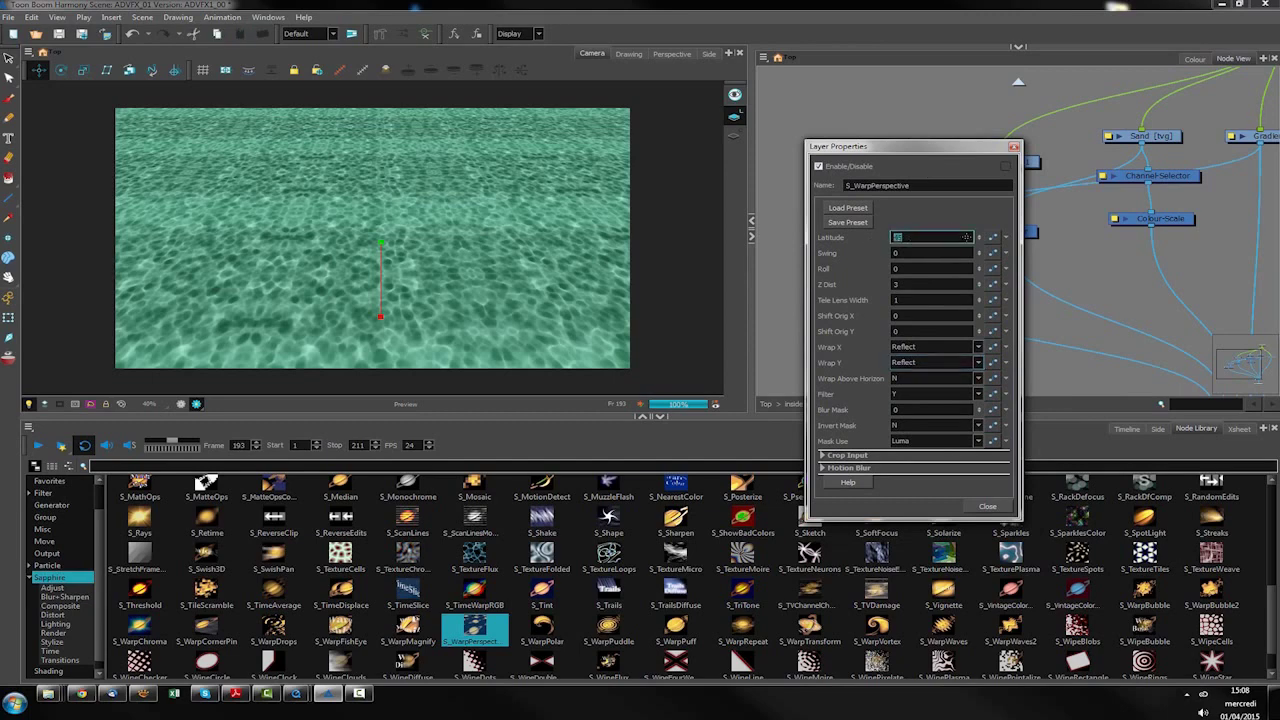
type("-89")
key("Return")
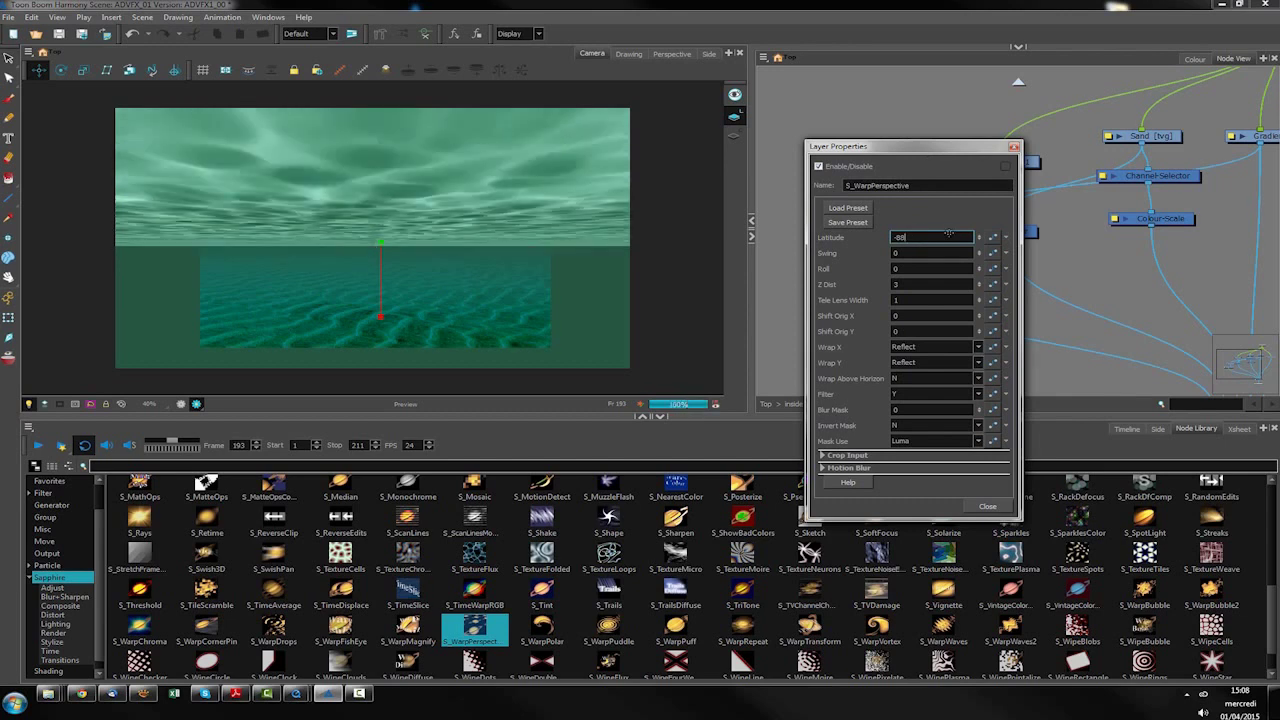
Step: Try a Shift Orig Y of 5 for the perspective warp and raise it to 10
left_click_drag(906, 147, 886, 96)
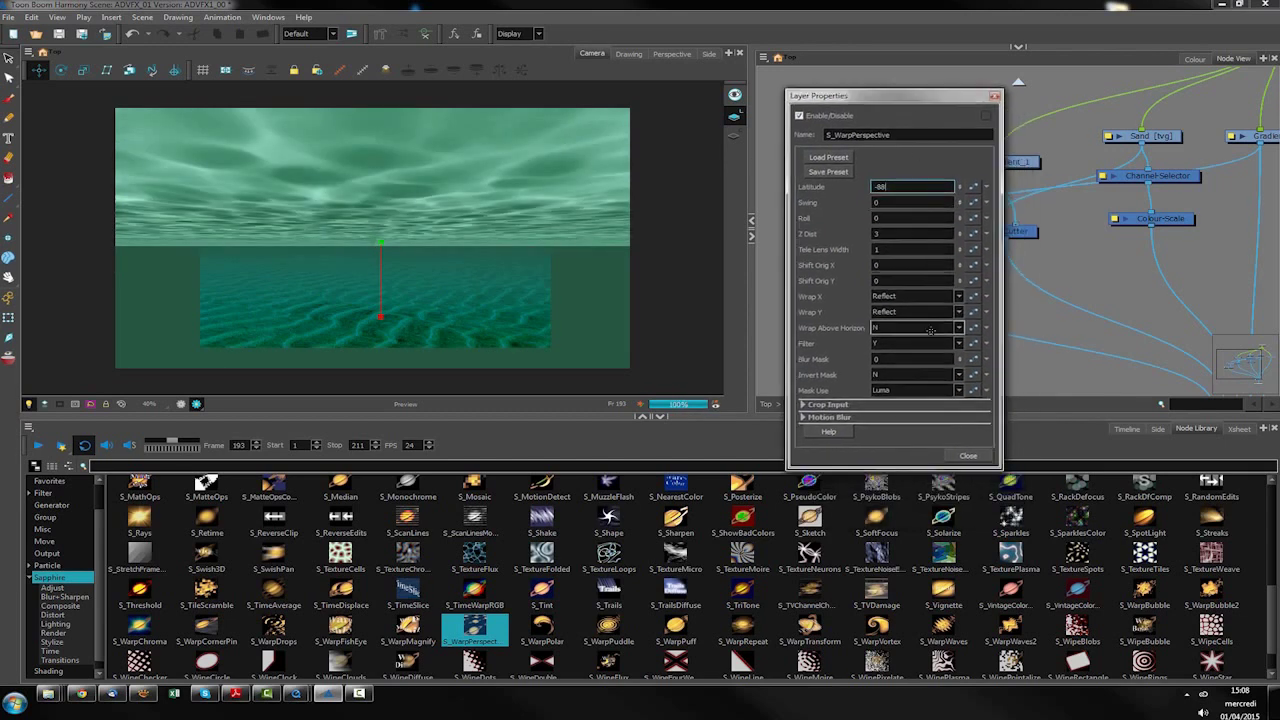
left_click(900, 280)
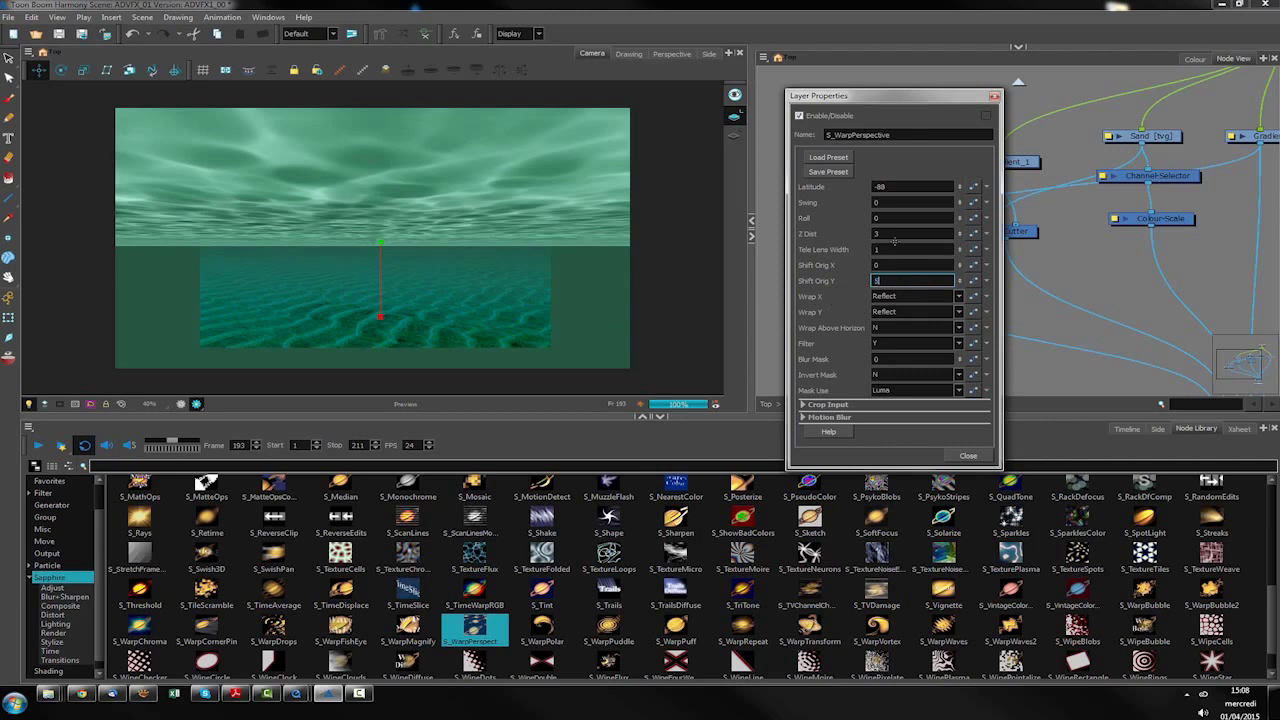
type("5")
key("Return")
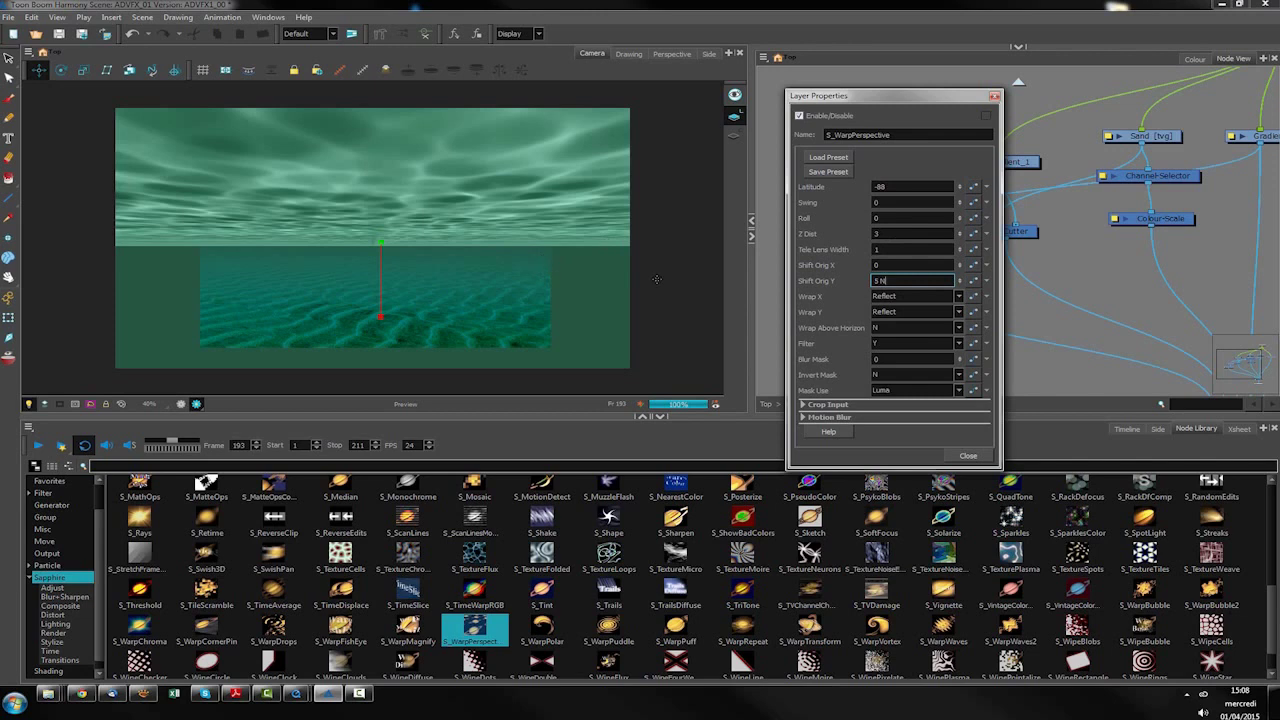
key("Return")
key("Return")
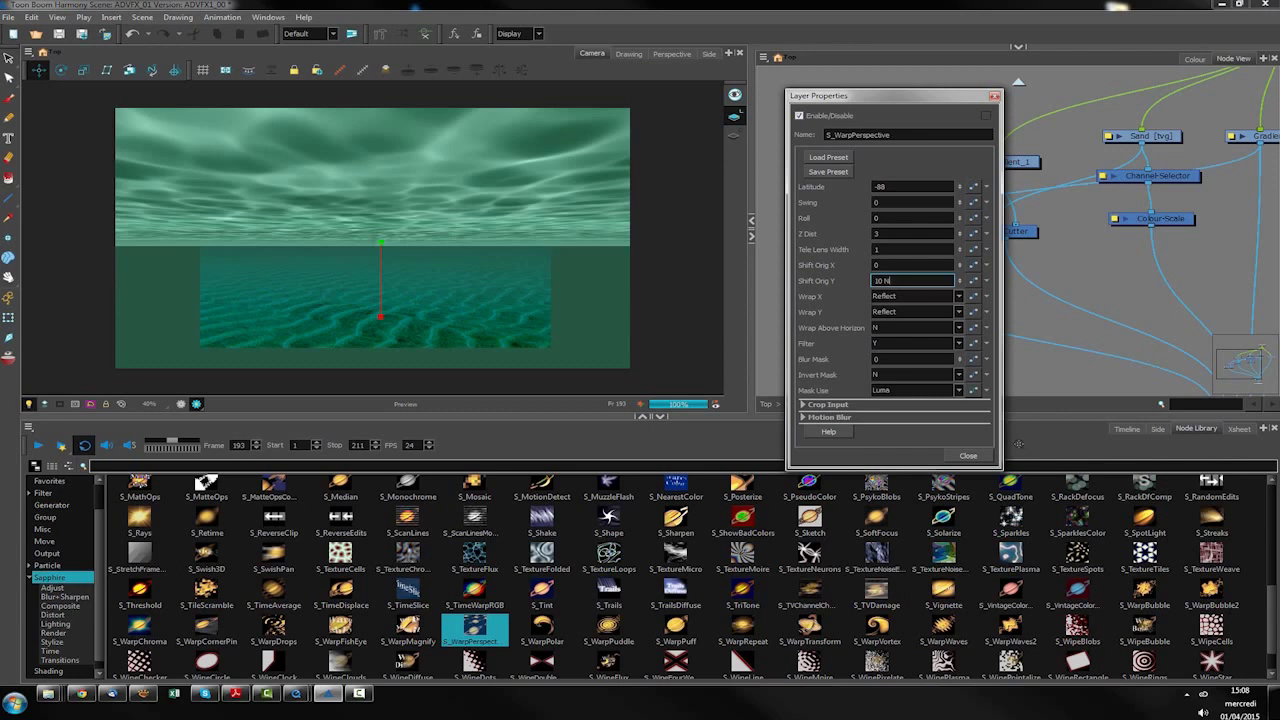
left_click(1025, 272)
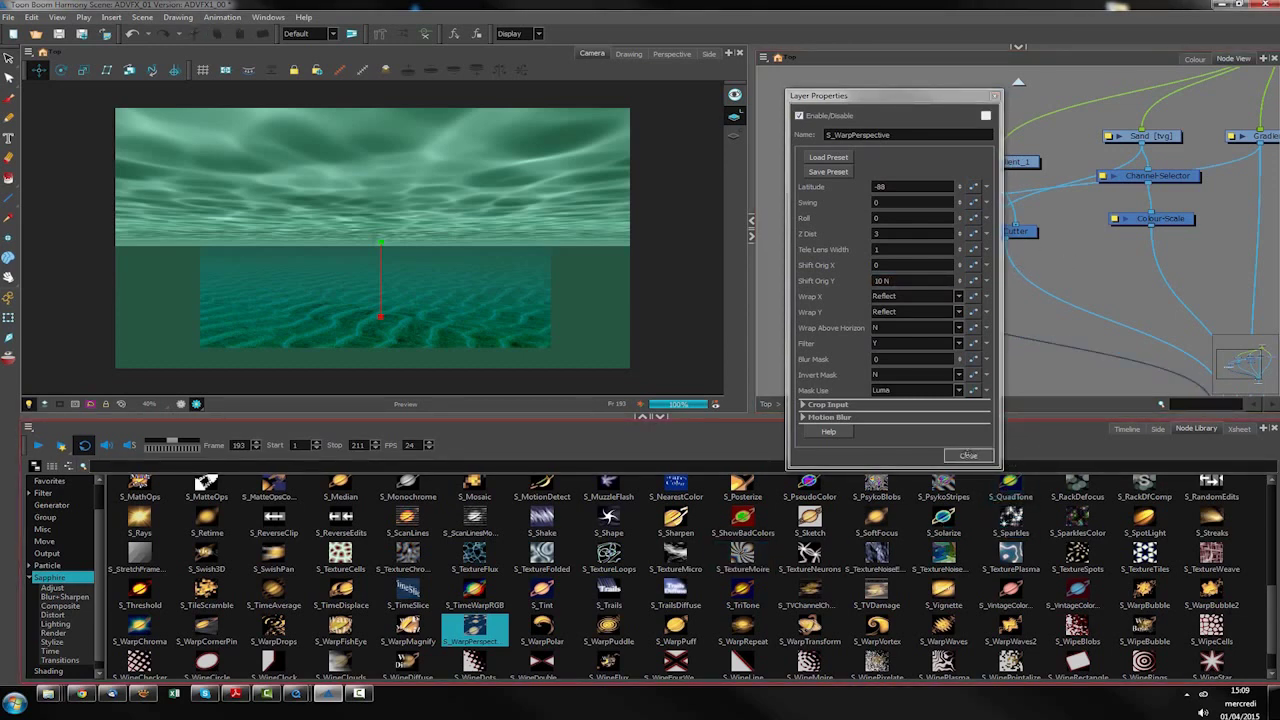
left_click(968, 455)
Step: Tidy the node network by shifting the S_WarpPerspective and Composite nodes slightly closer together
left_click(1028, 355)
left_click_drag(1028, 355, 998, 278)
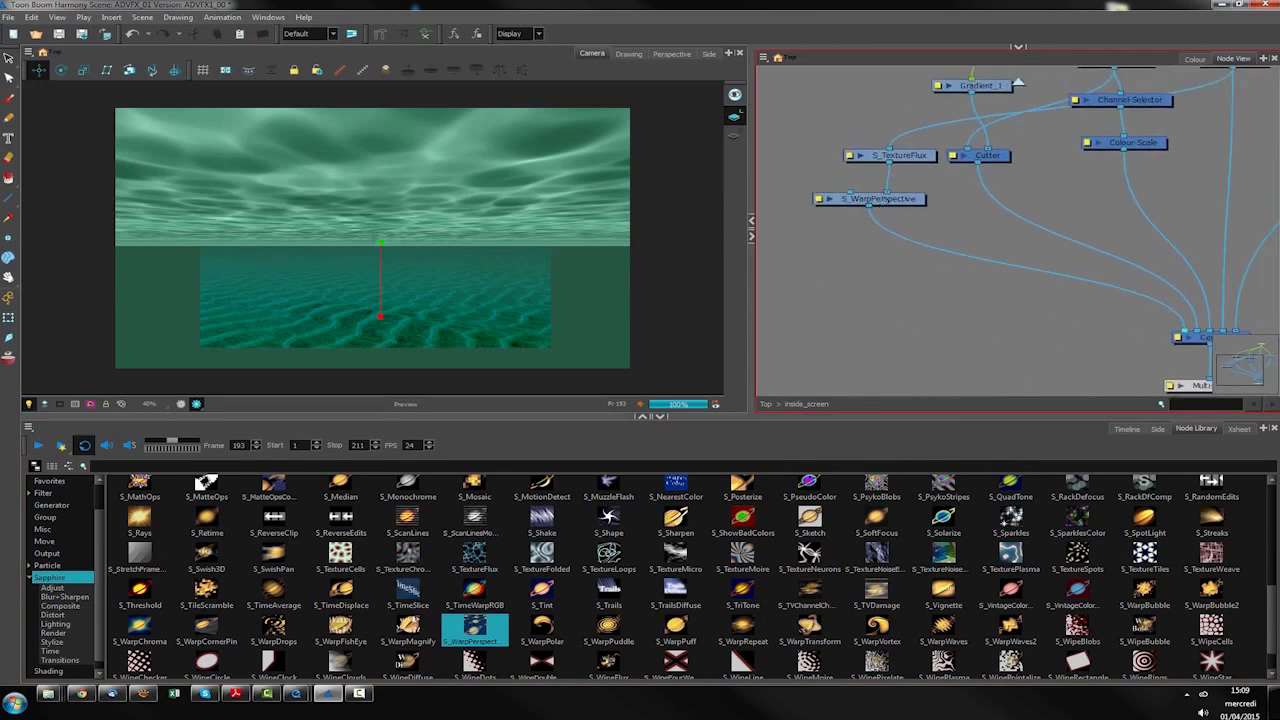
left_click_drag(880, 198, 885, 201)
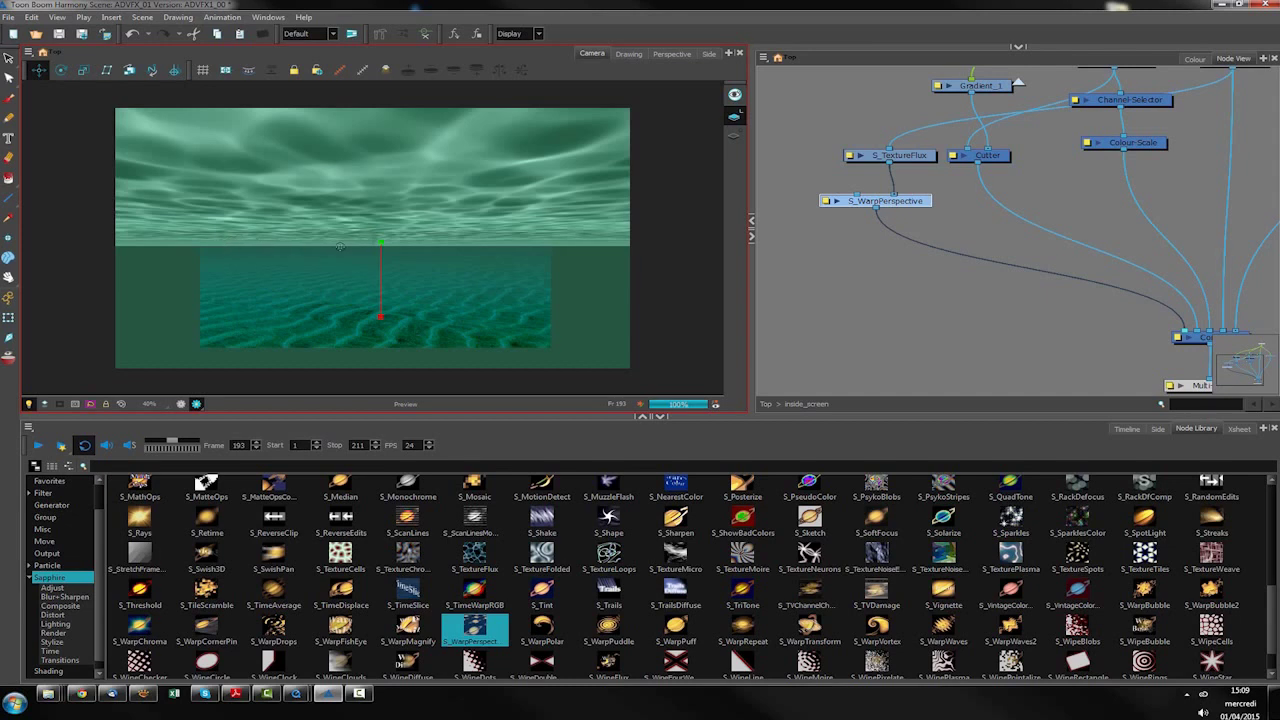
left_click_drag(915, 201, 925, 203)
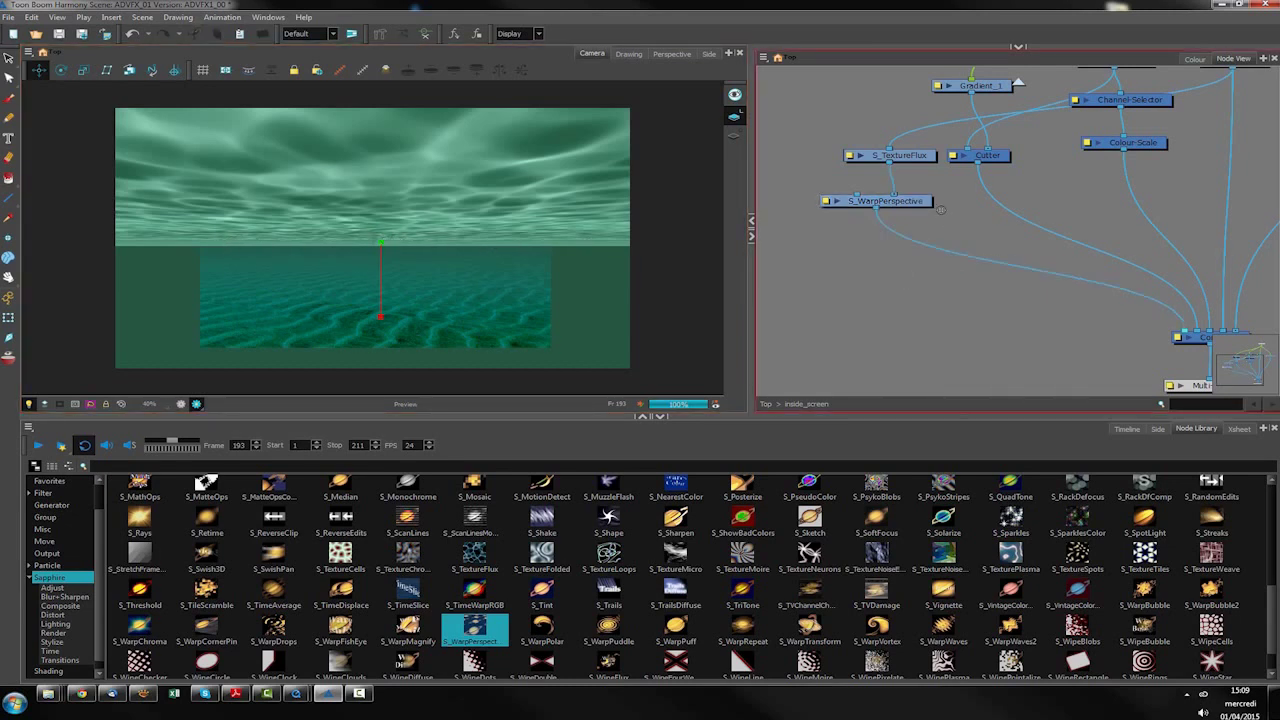
left_click_drag(1200, 337, 1175, 337)
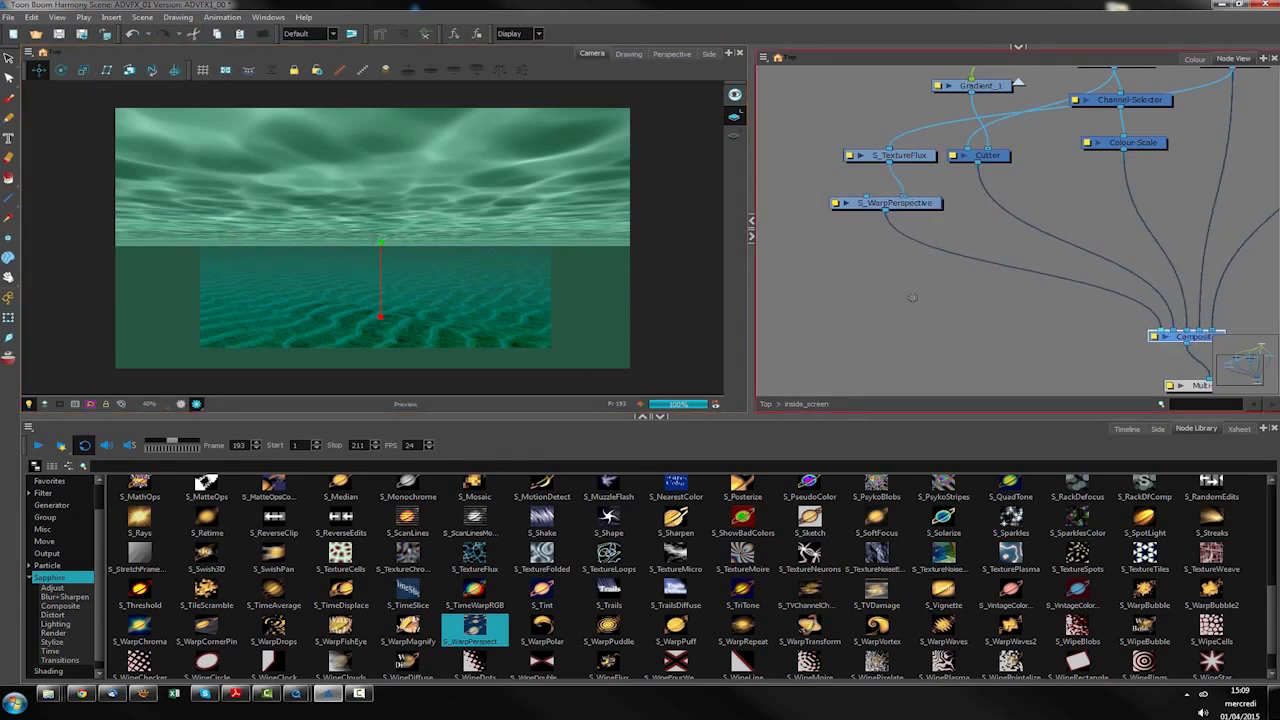
left_click(845, 275)
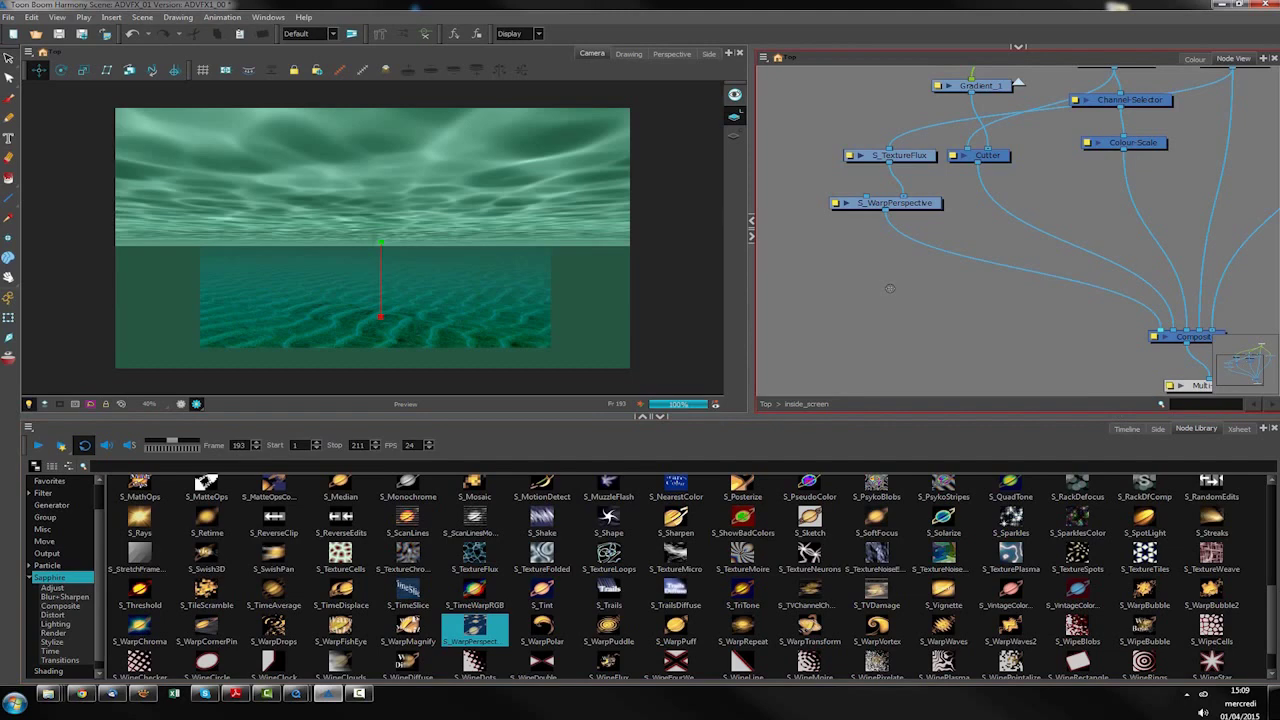
Step: Add a vector drawing layer named ripples_mask and place its node below S_WarpPerspective, wired into the Composite
left_click(142, 17)
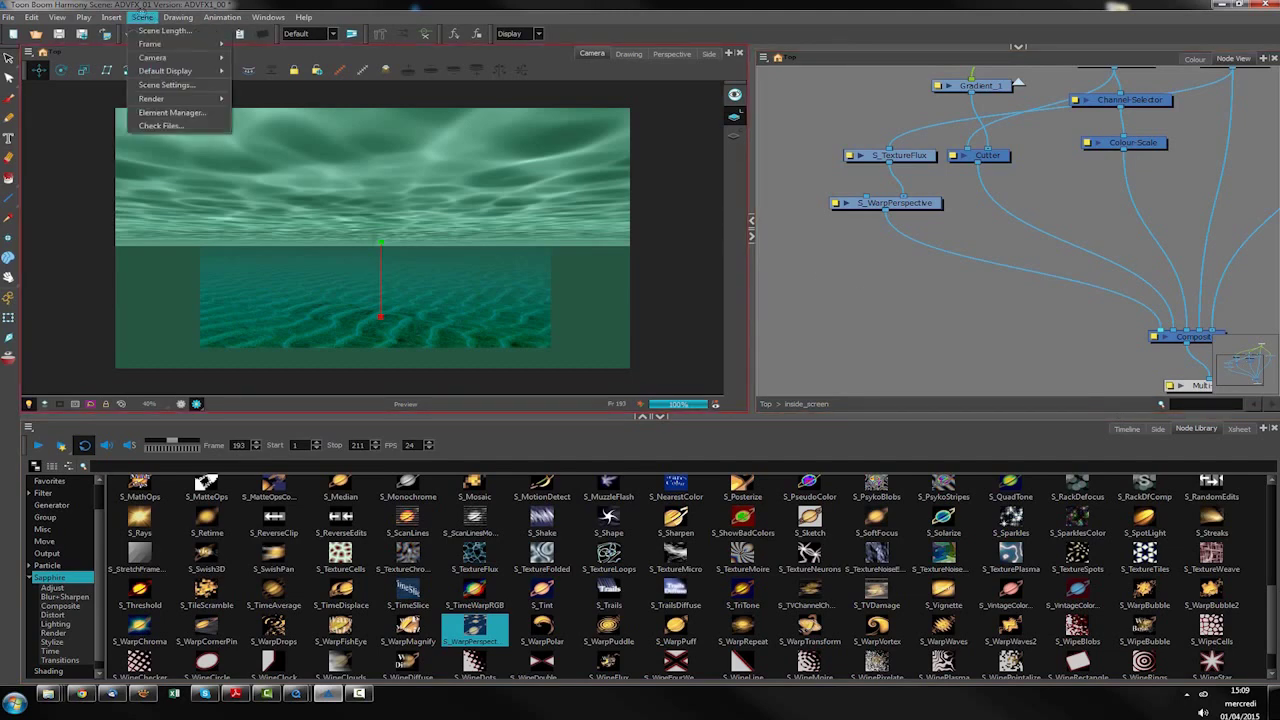
left_click(142, 17)
left_click(32, 17)
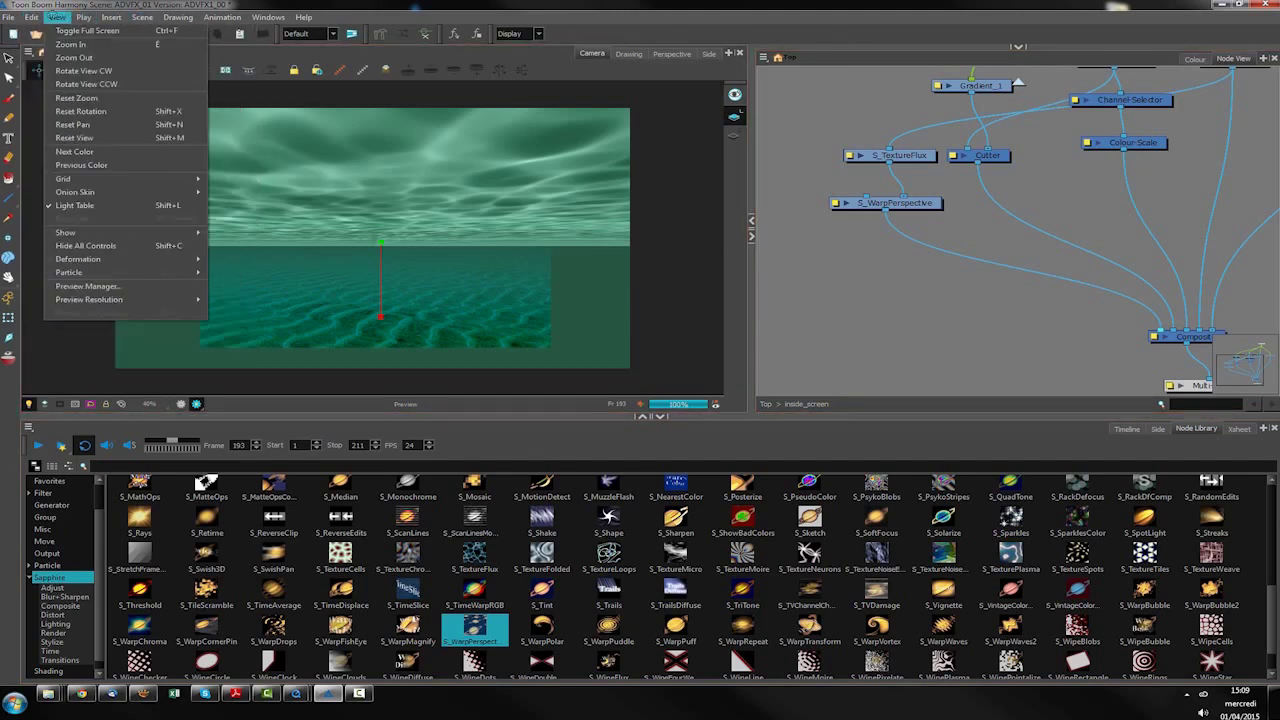
left_click(826, 296)
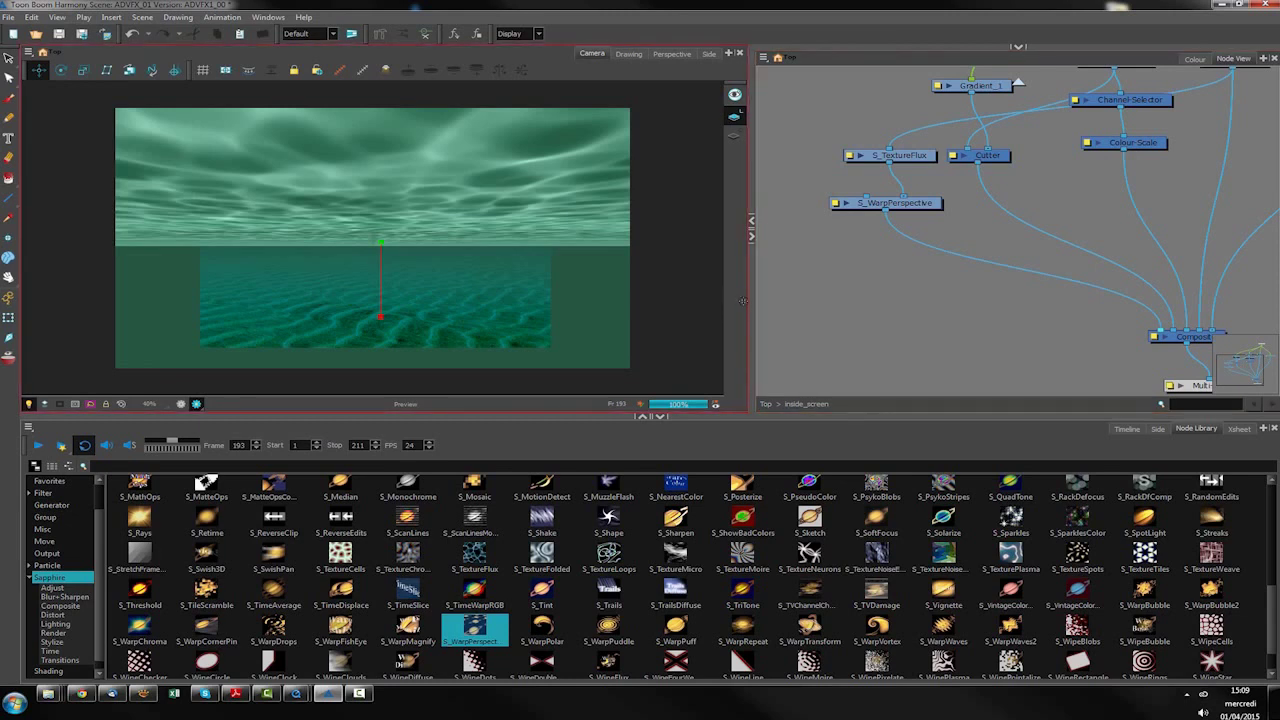
key("ctrl+r")
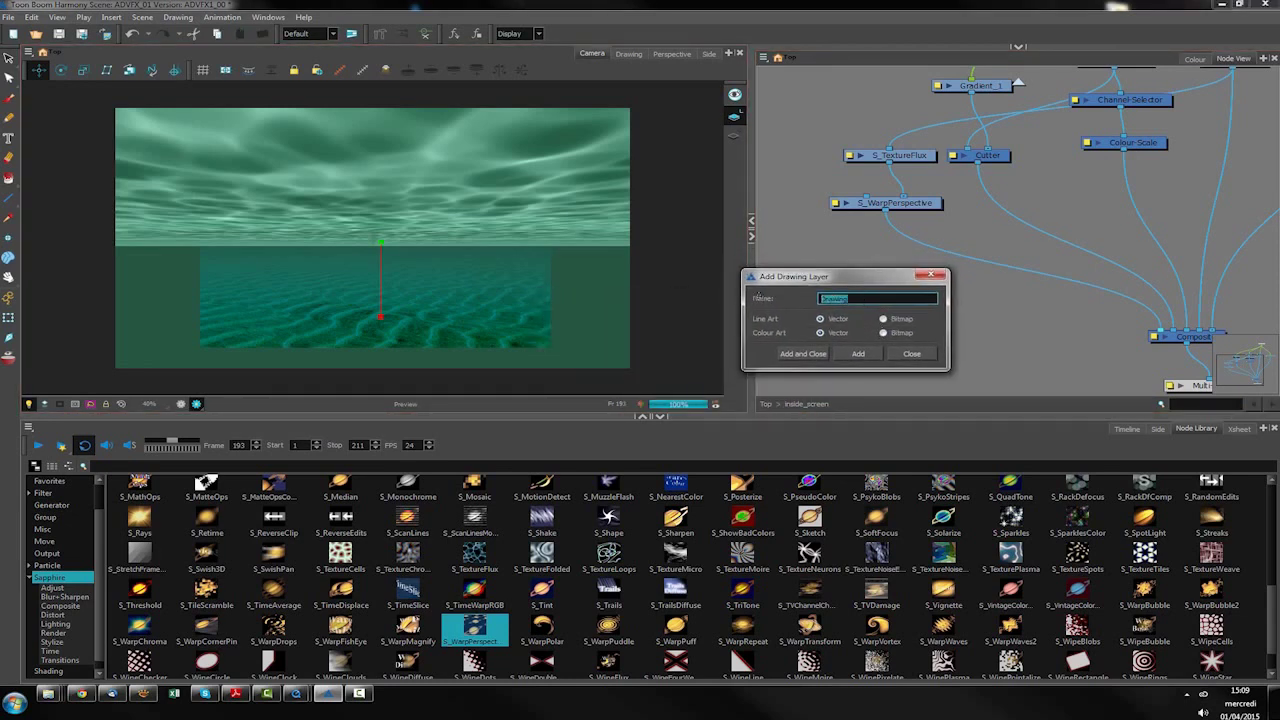
type("ripples_mask")
left_click(796, 348)
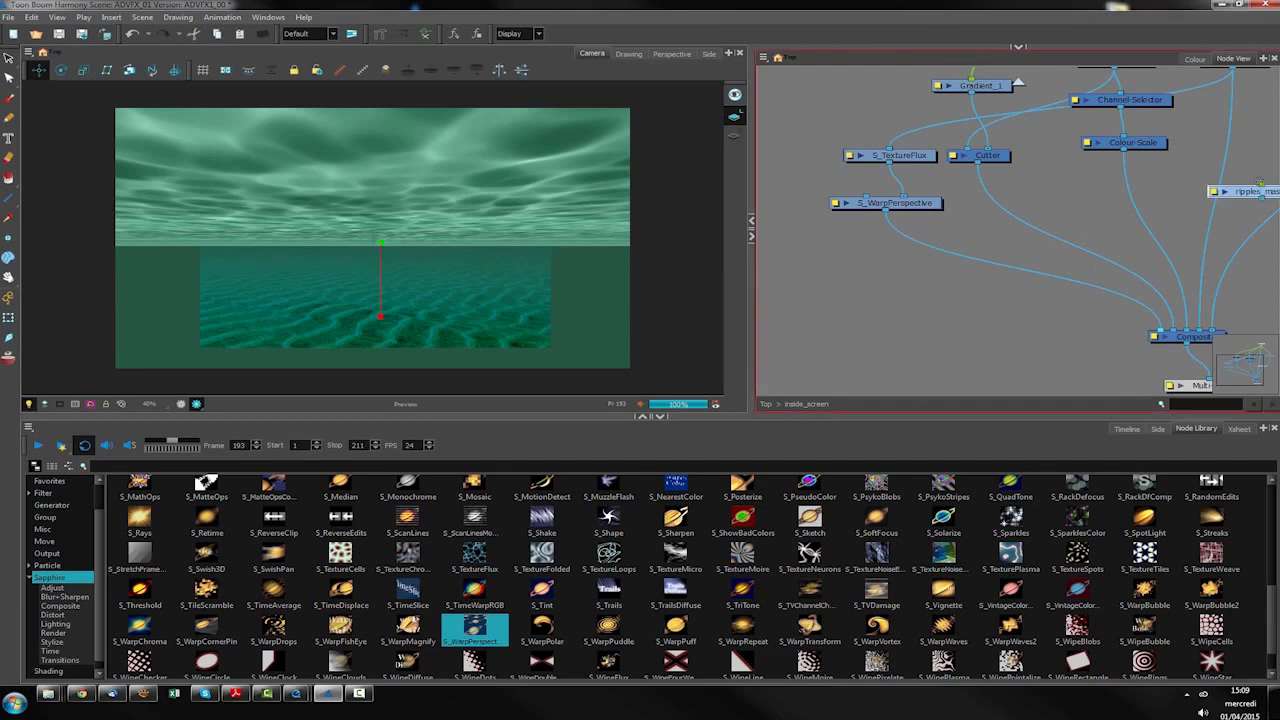
left_click_drag(1056, 214, 1157, 331)
left_click_drag(850, 245, 861, 242)
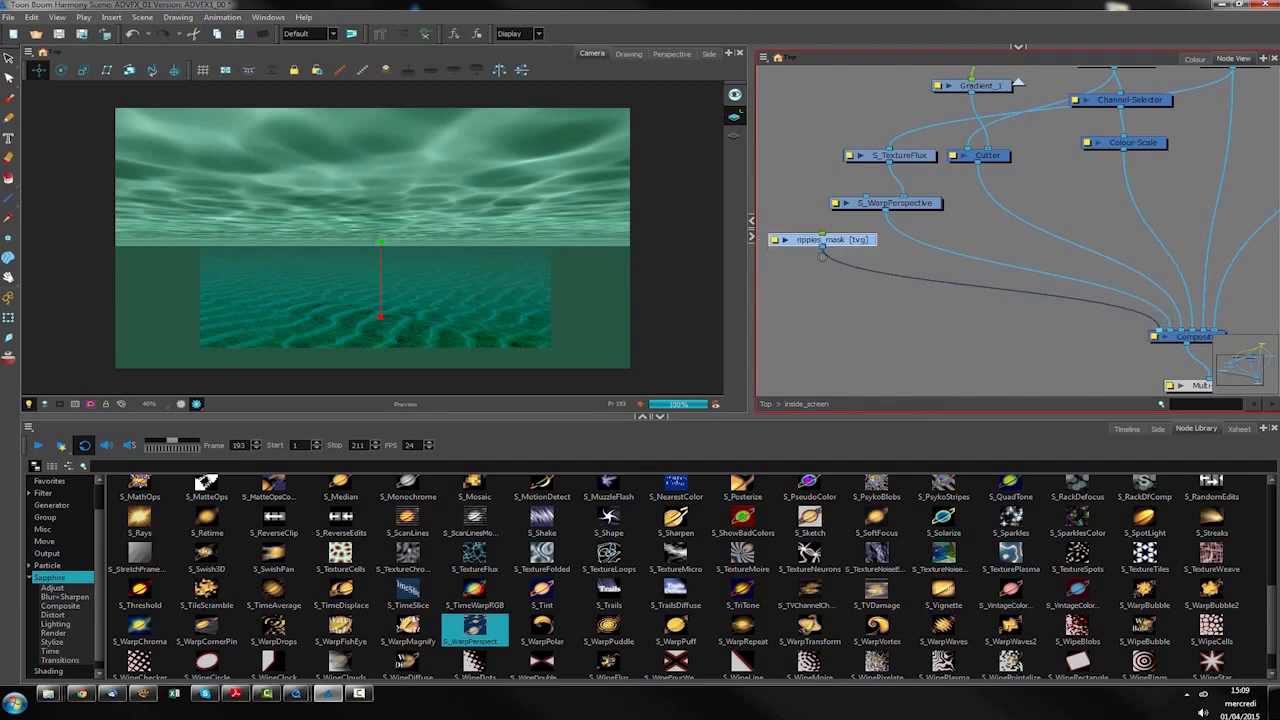
Step: Try to brush a mask stroke along the horizon on the ripples_mask layer in the camera view
left_click(9, 98)
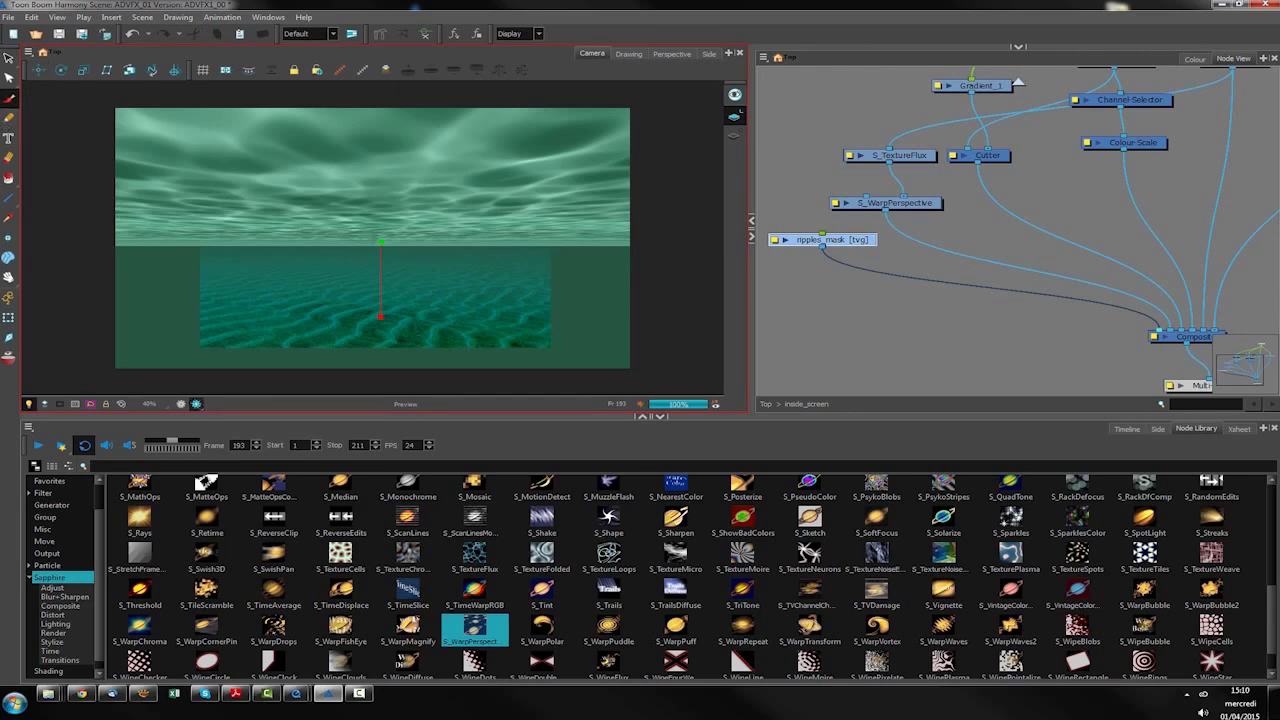
left_click(181, 403)
key("o")
left_click_drag(285, 268, 300, 268)
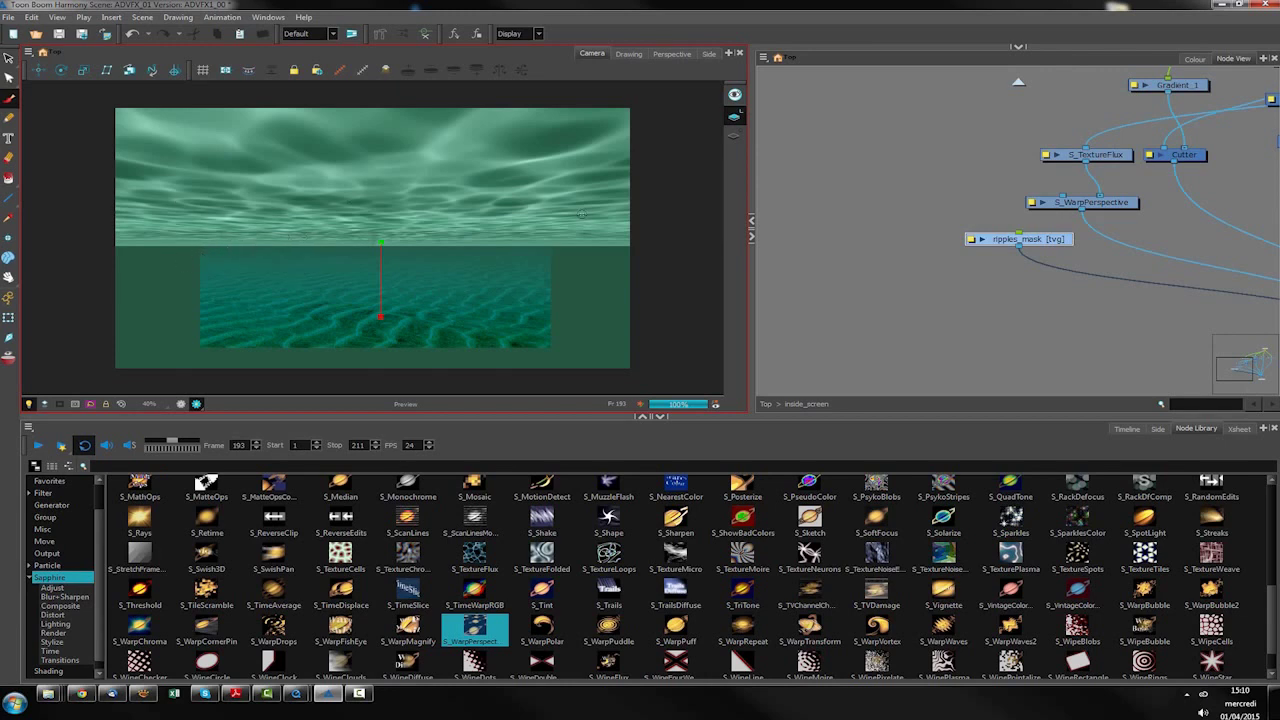
mouse_move(190, 245)
left_mouse_down()
mouse_move(655, 260)
mouse_move(628, 246)
mouse_move(163, 255)
mouse_move(587, 264)
mouse_move(616, 255)
mouse_move(617, 241)
mouse_move(165, 240)
mouse_move(634, 238)
left_mouse_up()
left_click(1003, 282)
Step: Insert a radial blur node between ripples_mask and the Composite and set its radius to 10
left_click_drag(1105, 341, 933, 281)
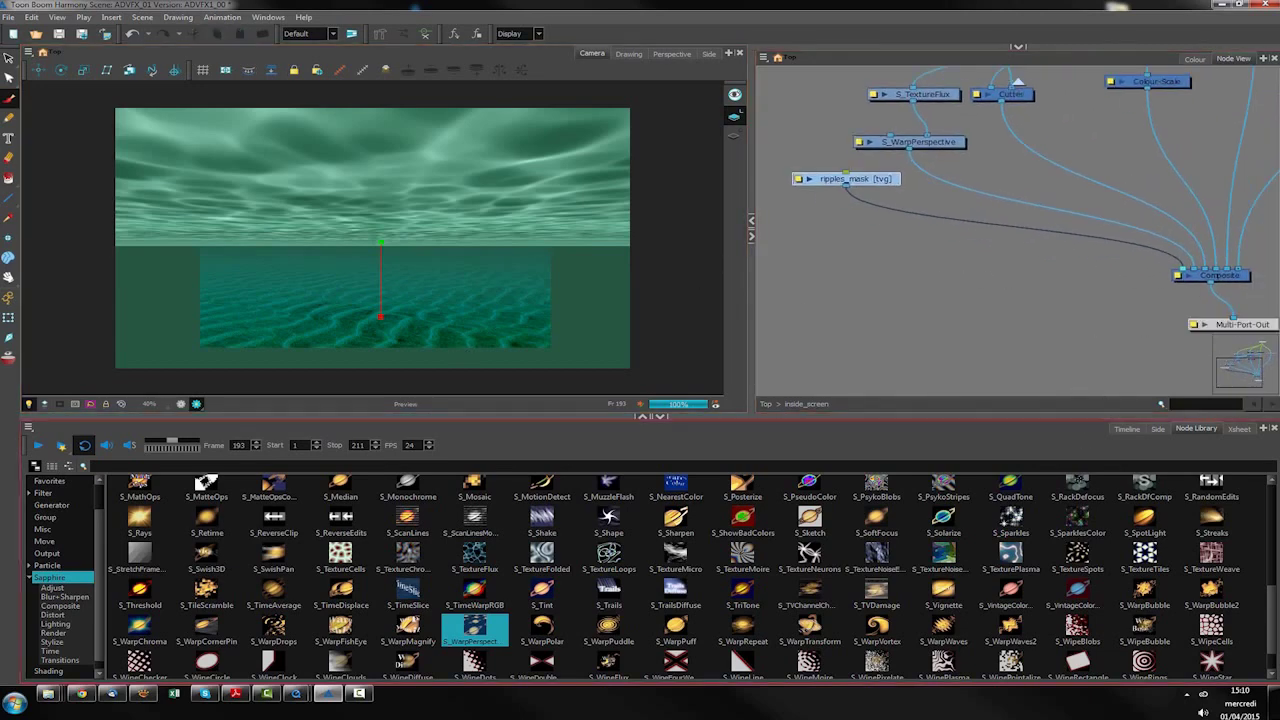
left_click(44, 493)
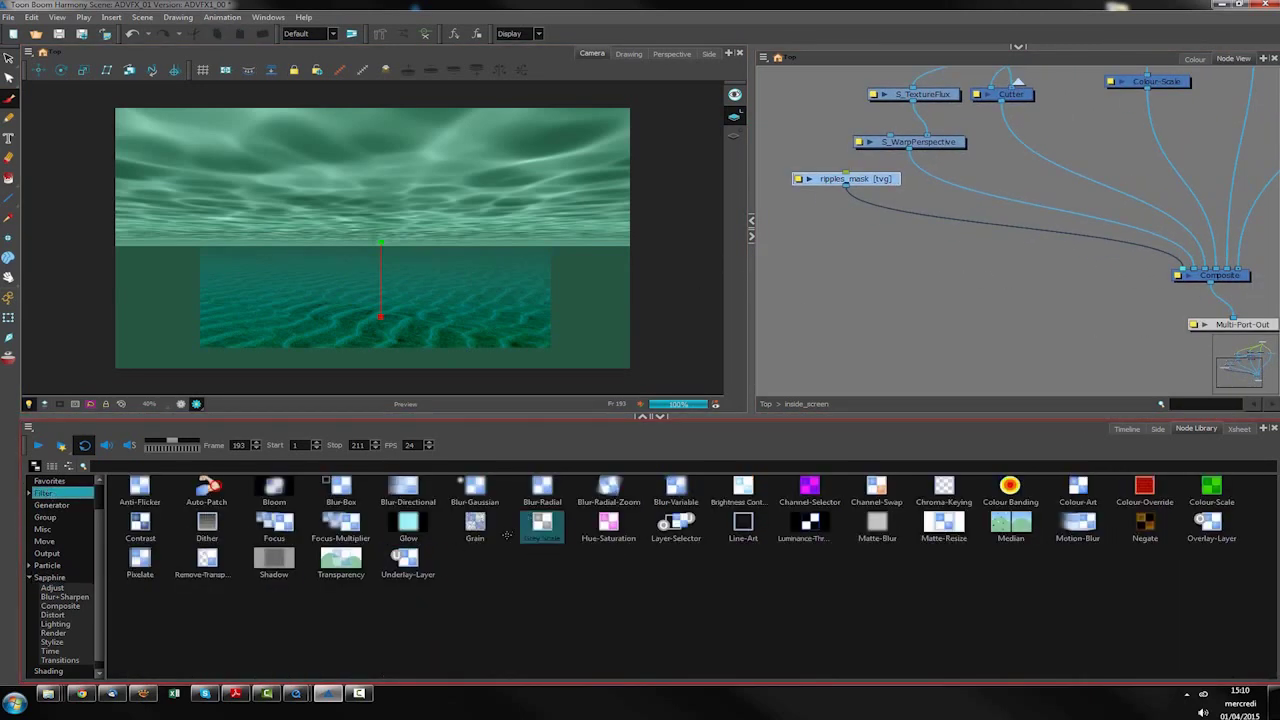
left_click_drag(990, 276, 848, 209)
double_click(851, 210)
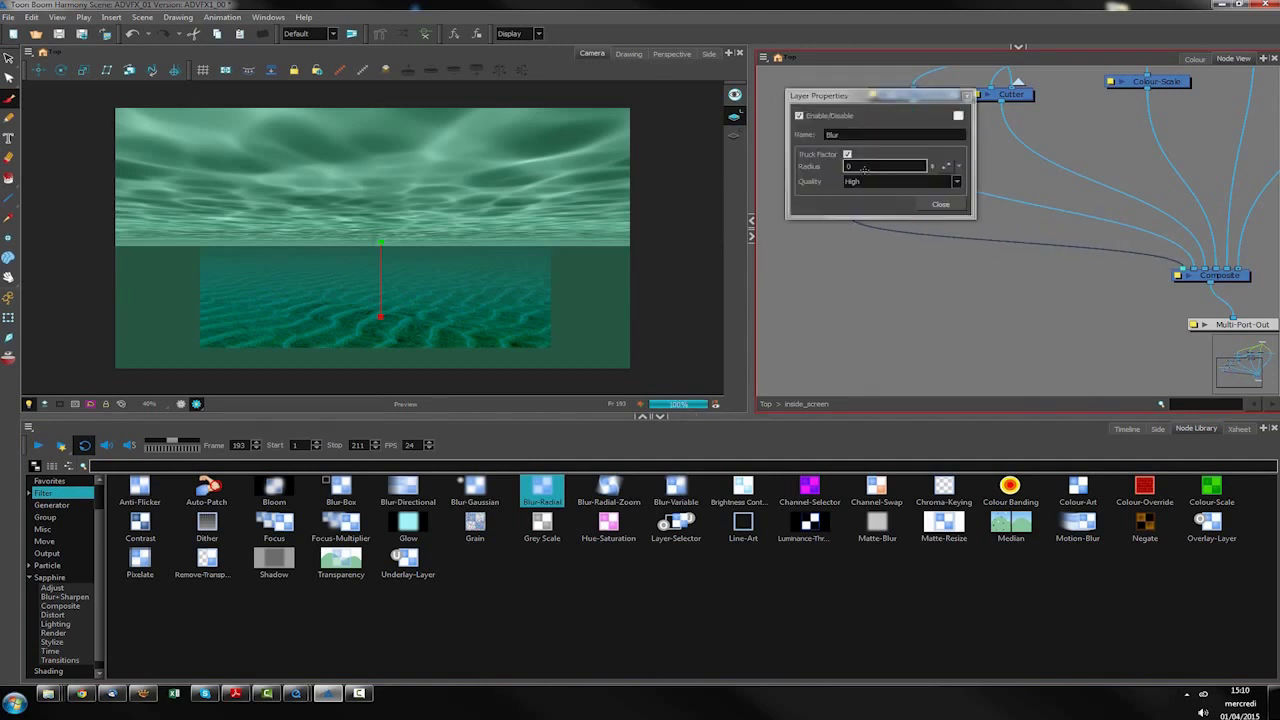
type("10")
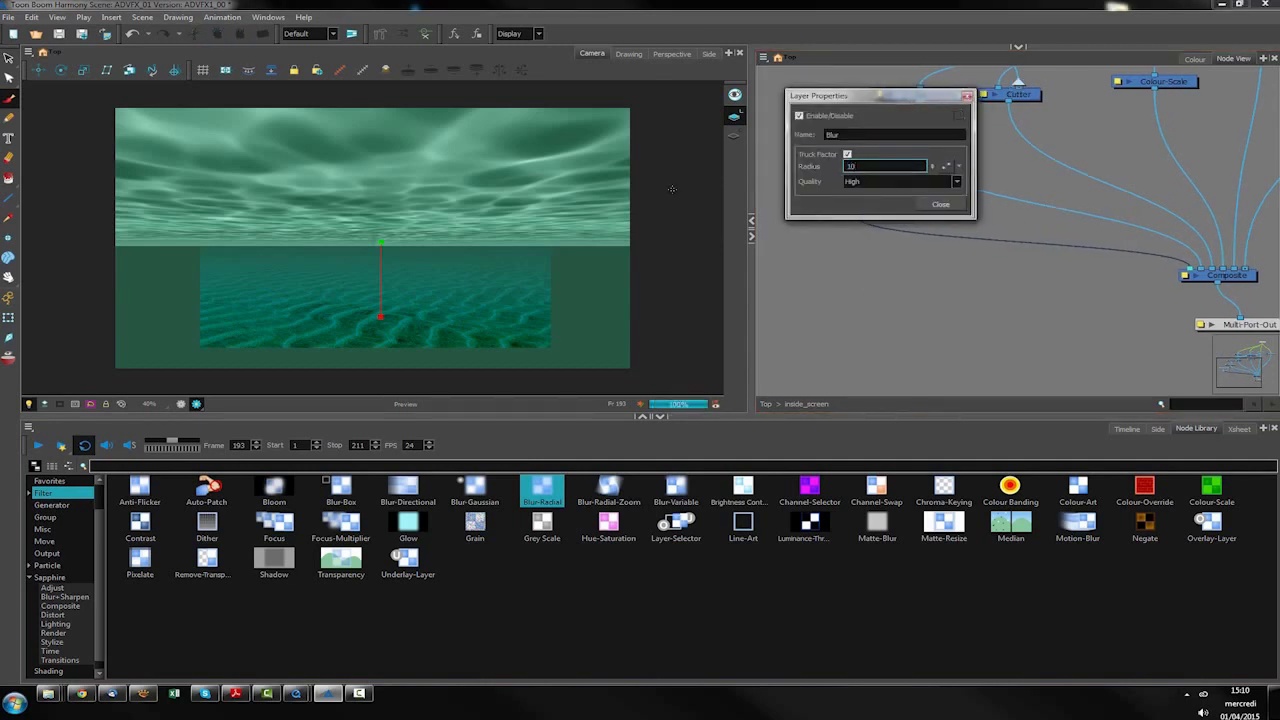
left_click(951, 203)
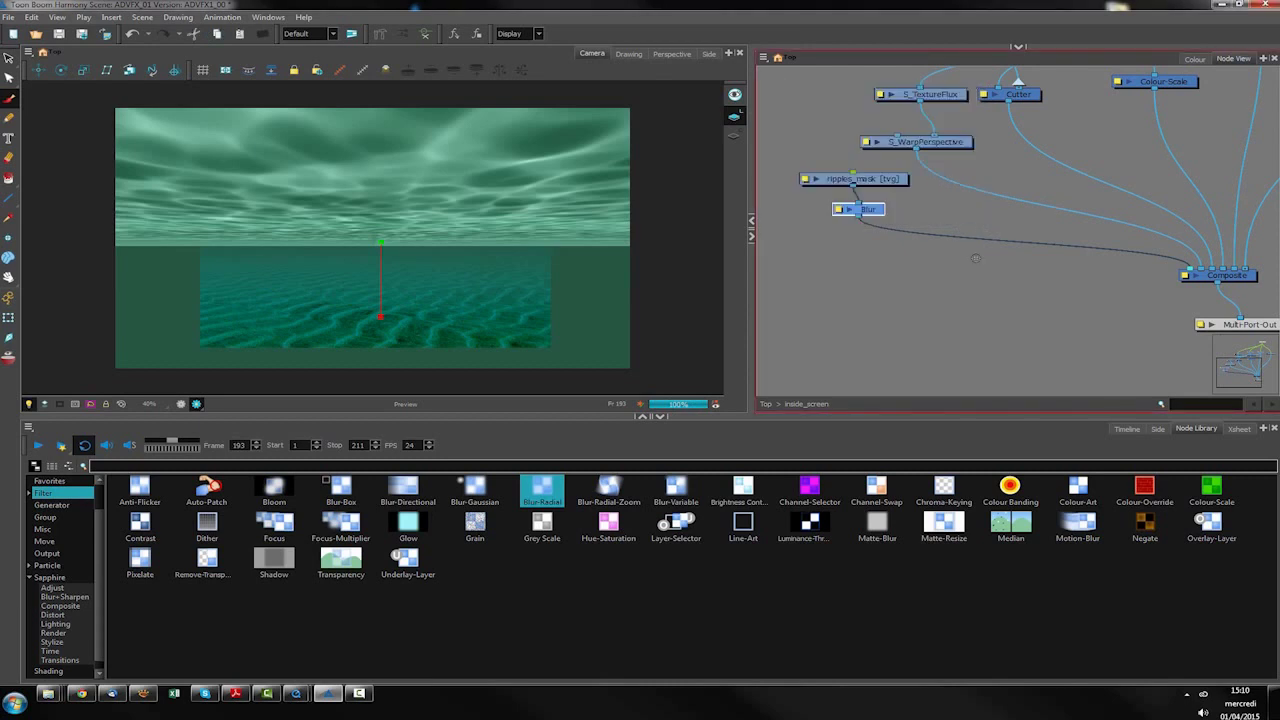
Step: Connect Multi-Port-In to the transformation input of ripples_mask and move the Blur node slightly farther below it
left_click_drag(888, 286, 880, 428)
left_click_drag(1072, 157, 1012, 218)
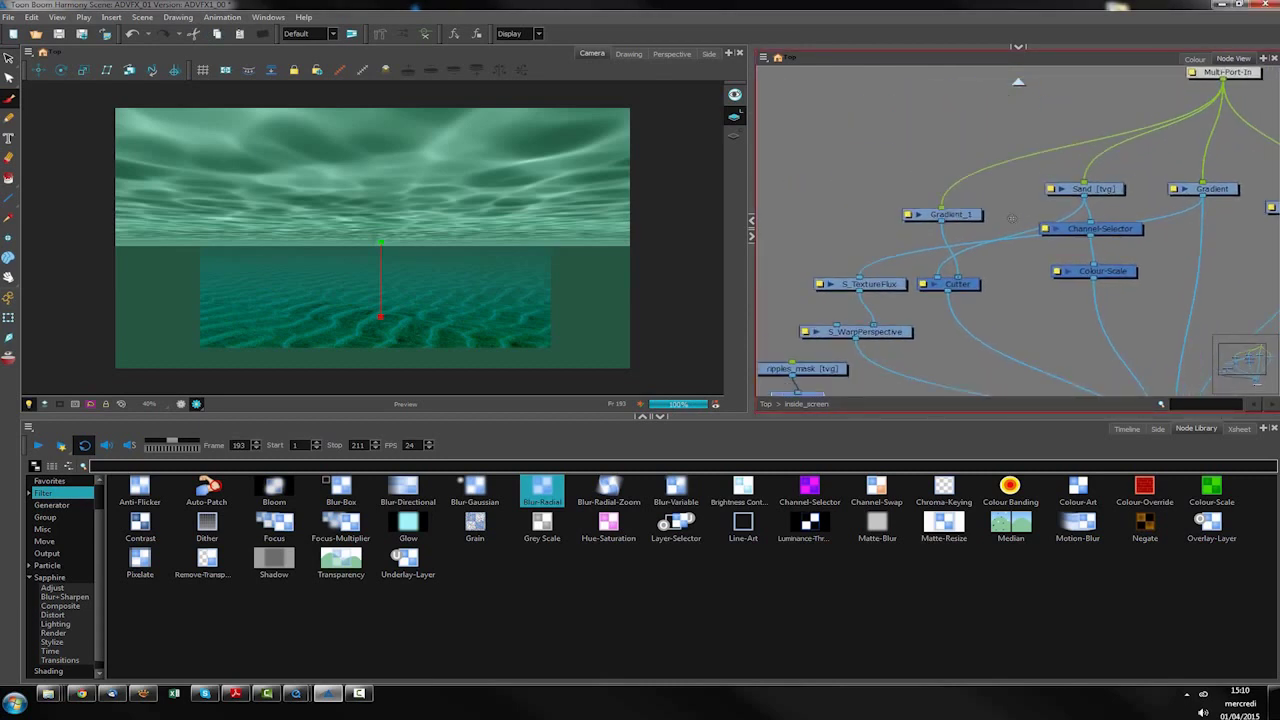
left_click_drag(1222, 82, 793, 362)
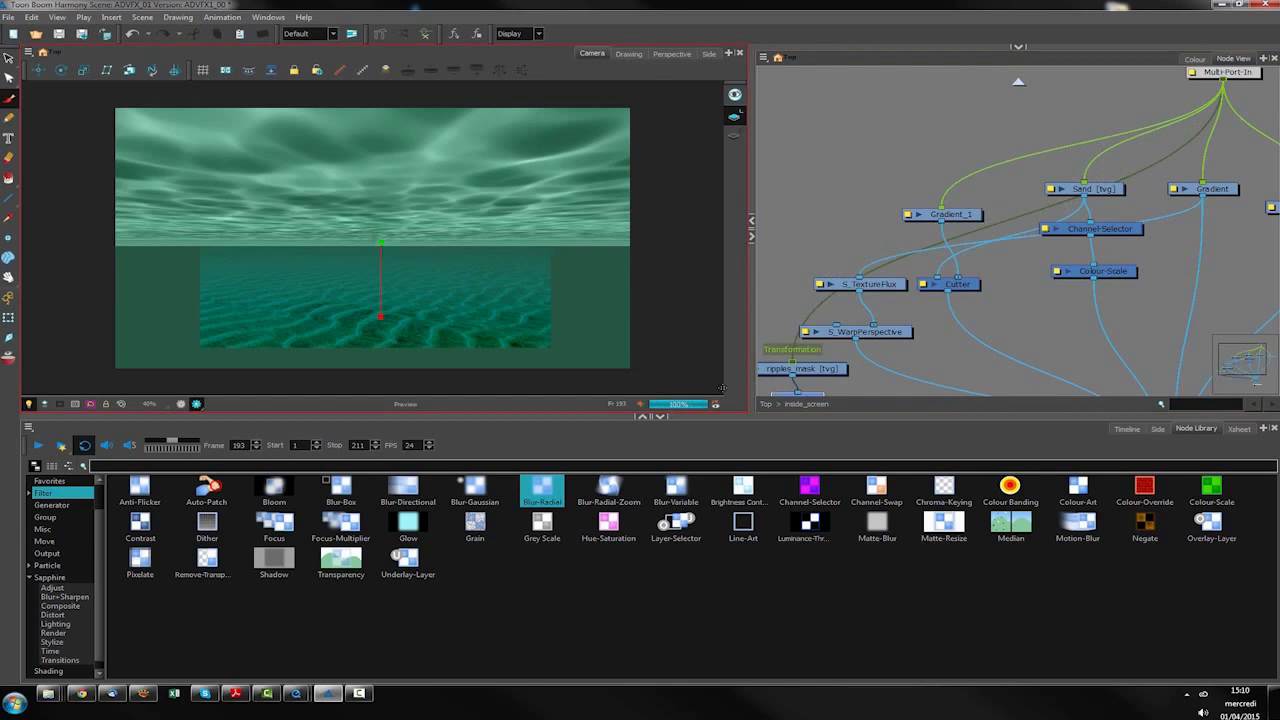
left_click_drag(876, 375, 921, 246)
left_click_drag(848, 268, 852, 273)
left_click(851, 277)
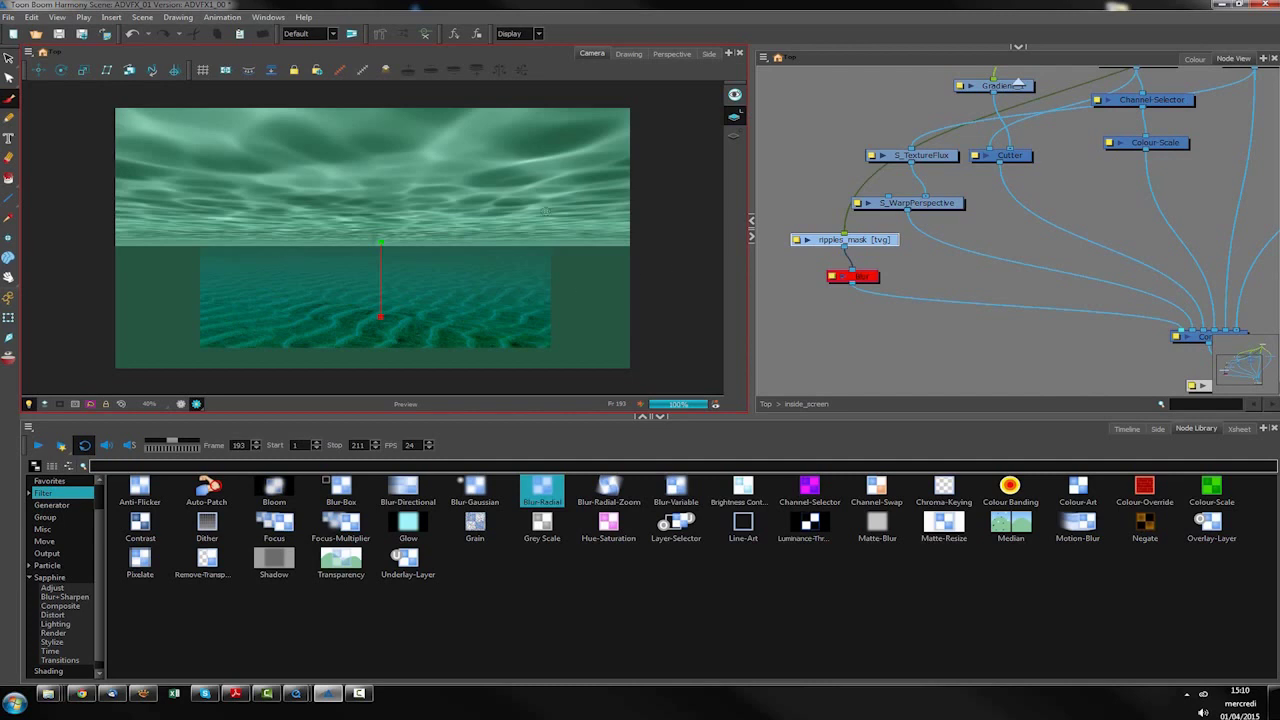
Step: Try a test brush stroke on ripples_mask in the Drawing view and clear the drawing's contents
left_click(629, 54)
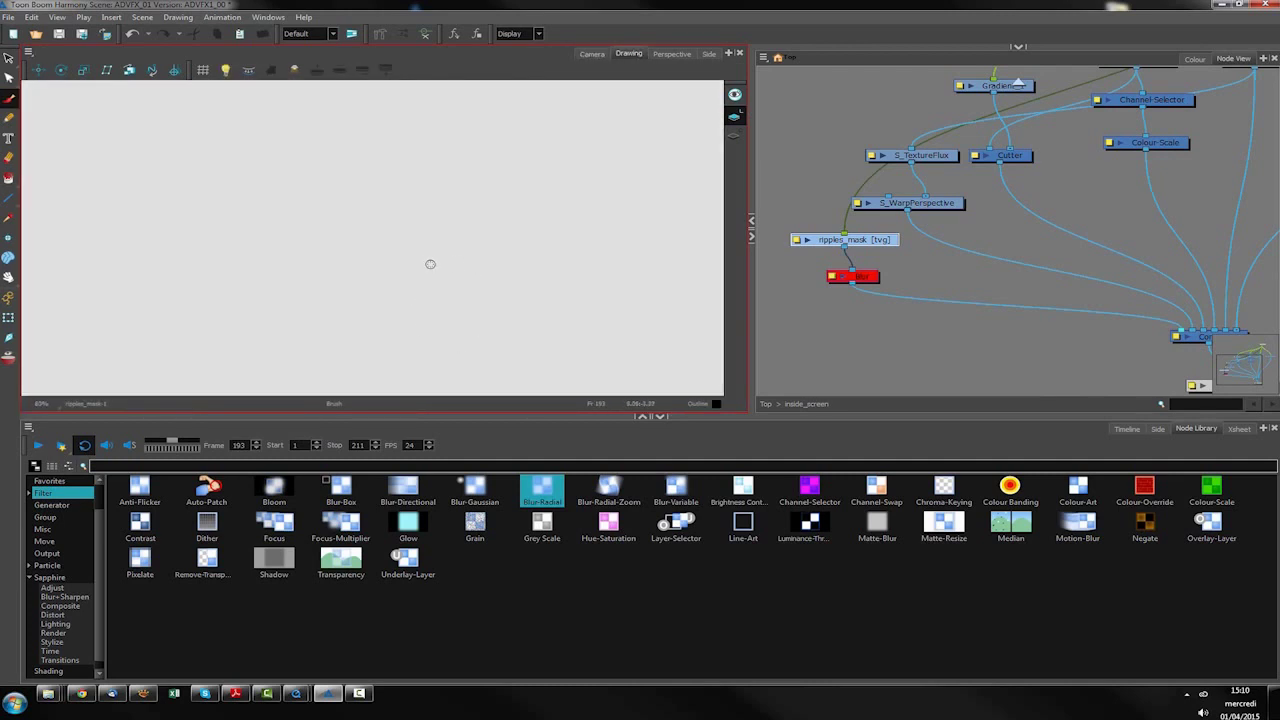
key("ctrl+z")
key("l")
left_click_drag(868, 234, 876, 233)
key("l")
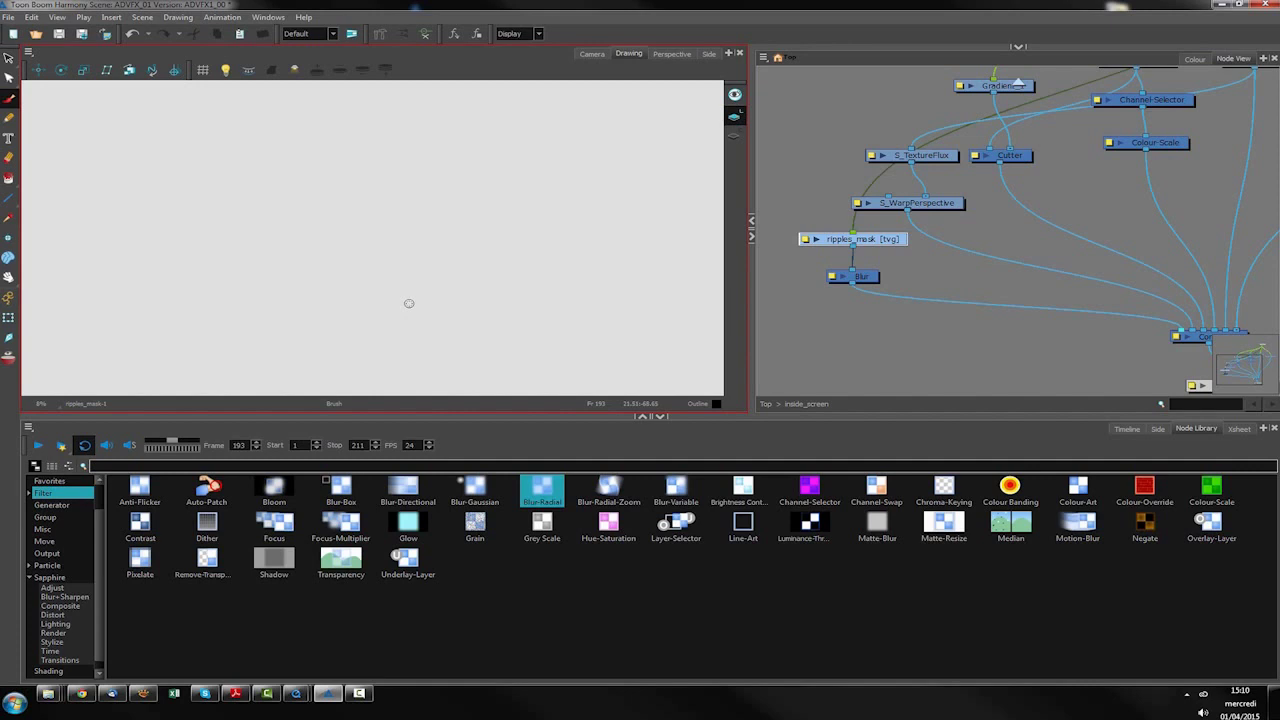
key("1")
key("1")
key("1")
key("1")
left_click_drag(402, 271, 420, 243)
key("2")
key("ctrl+a")
key("Delete")
key("Delete")
Step: Paint a broad black brush stroke on ripples_mask along the horizon, spanning the width of the sand, in the camera view
left_click(592, 53)
left_click(862, 327)
left_click_drag(890, 238, 894, 237)
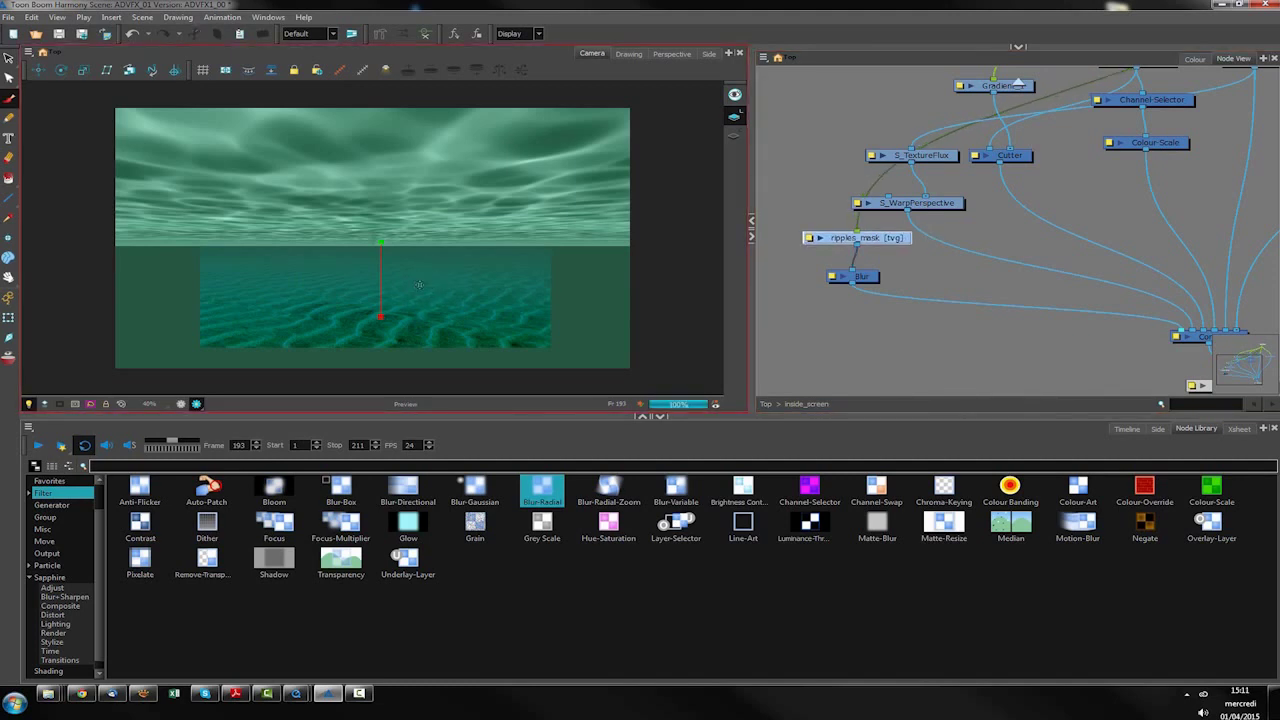
key("o")
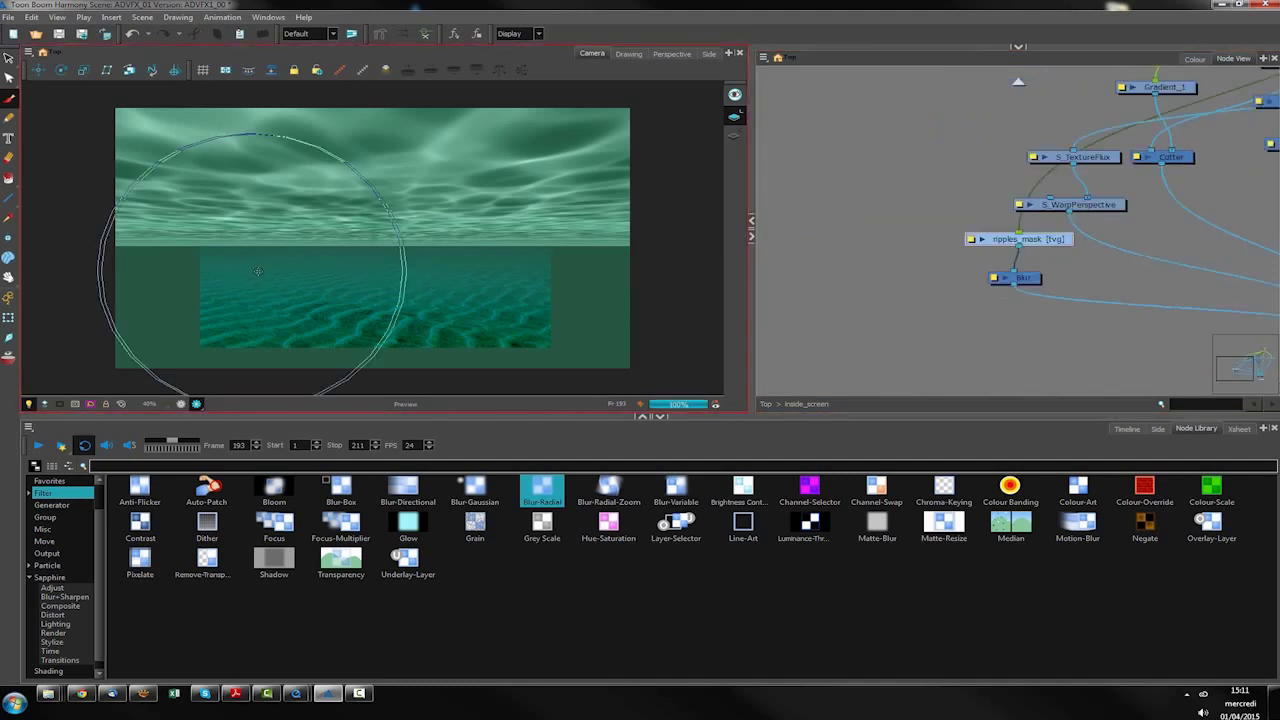
mouse_move(253, 273)
left_mouse_down()
mouse_move(146, 268)
mouse_move(258, 268)
left_mouse_up()
mouse_move(194, 242)
left_mouse_down()
mouse_move(561, 244)
mouse_move(188, 244)
mouse_move(184, 256)
mouse_move(545, 248)
mouse_move(189, 266)
mouse_move(546, 275)
left_mouse_up()
key("ctrl+z")
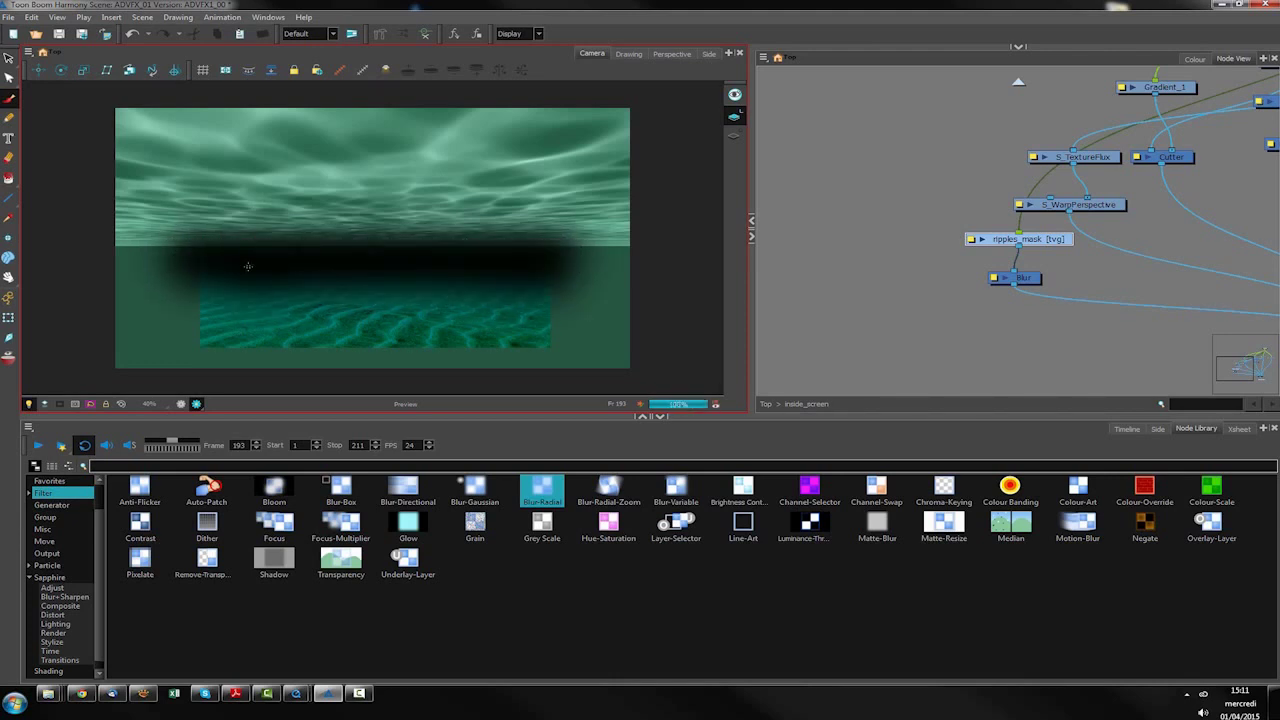
Step: Set the radius of the Blur node under ripples_mask to 5
double_click(1010, 280)
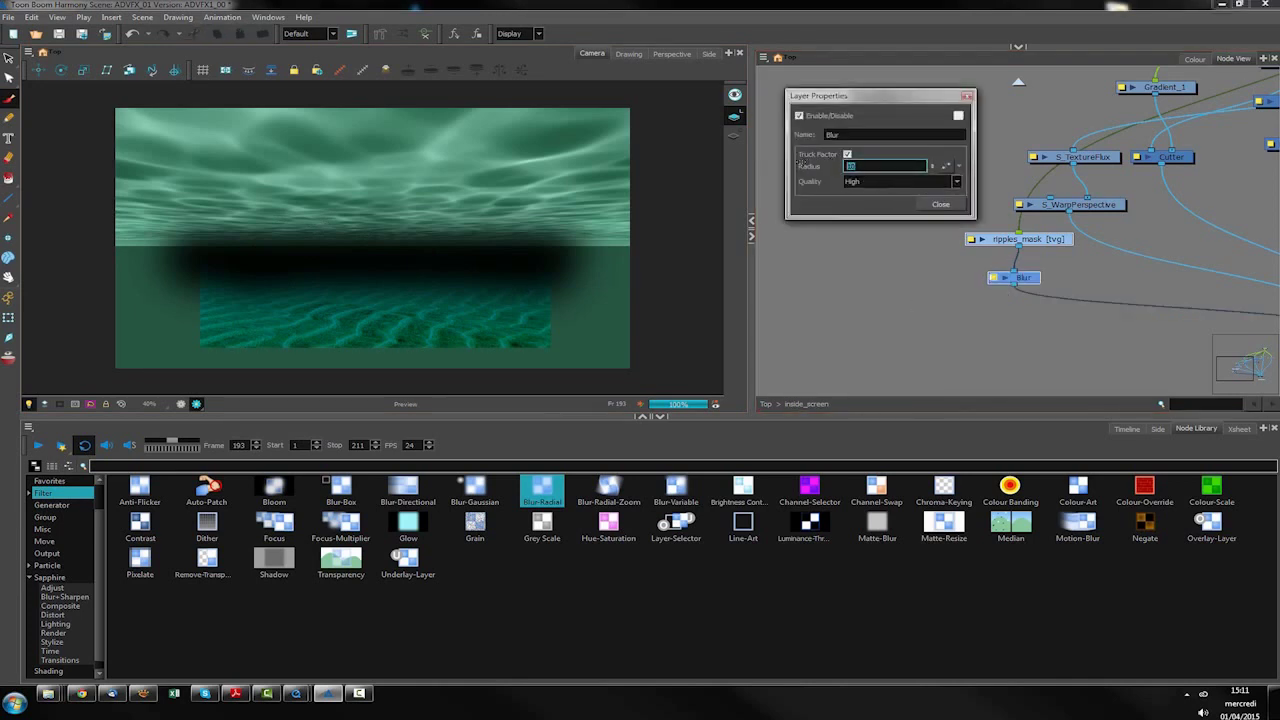
type("5")
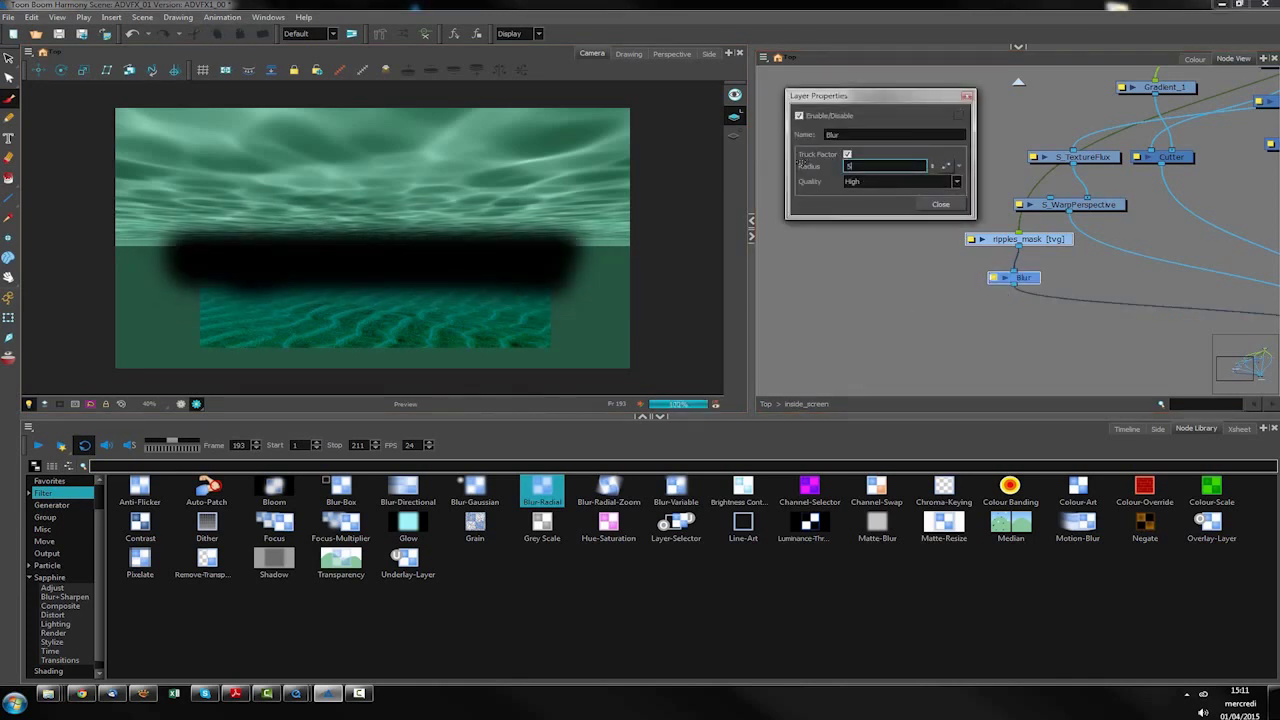
left_click_drag(869, 172, 738, 160)
left_click(940, 204)
Step: Tidy the node network by shifting ripples_mask, S_WarpPerspective and S_TextureFlux slightly
left_click_drag(1081, 323, 883, 297)
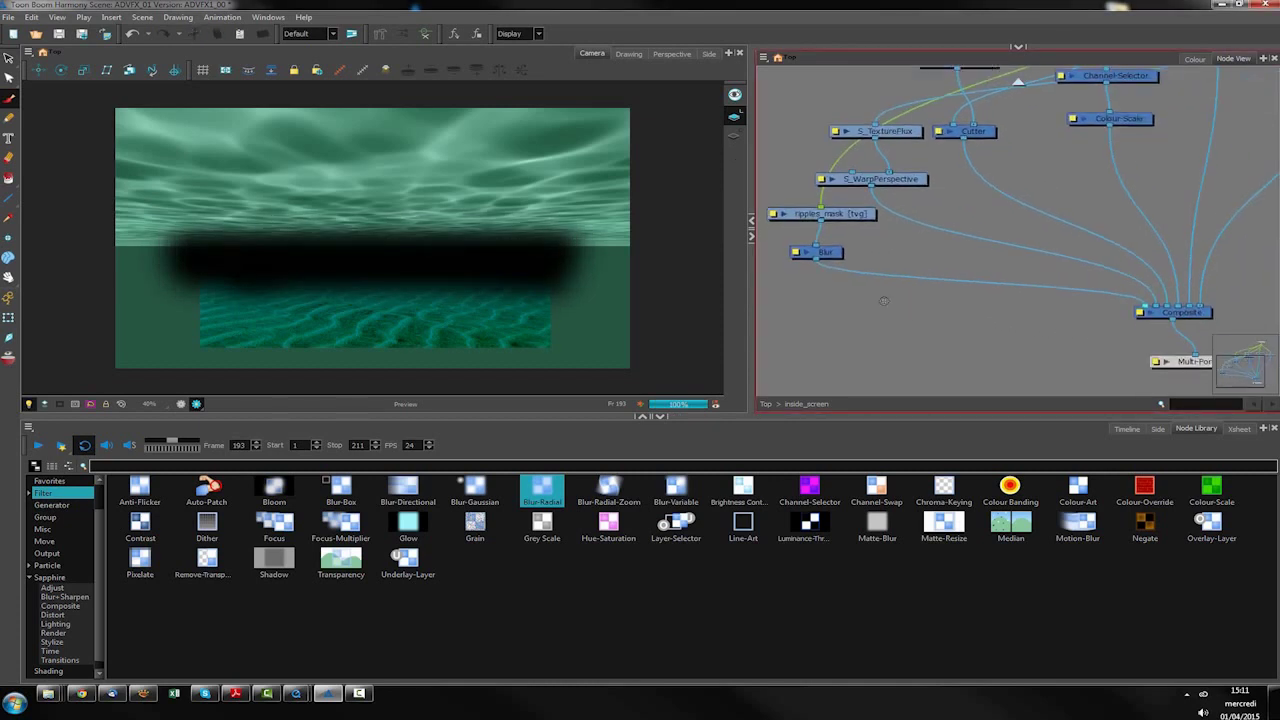
left_click_drag(874, 216, 859, 213)
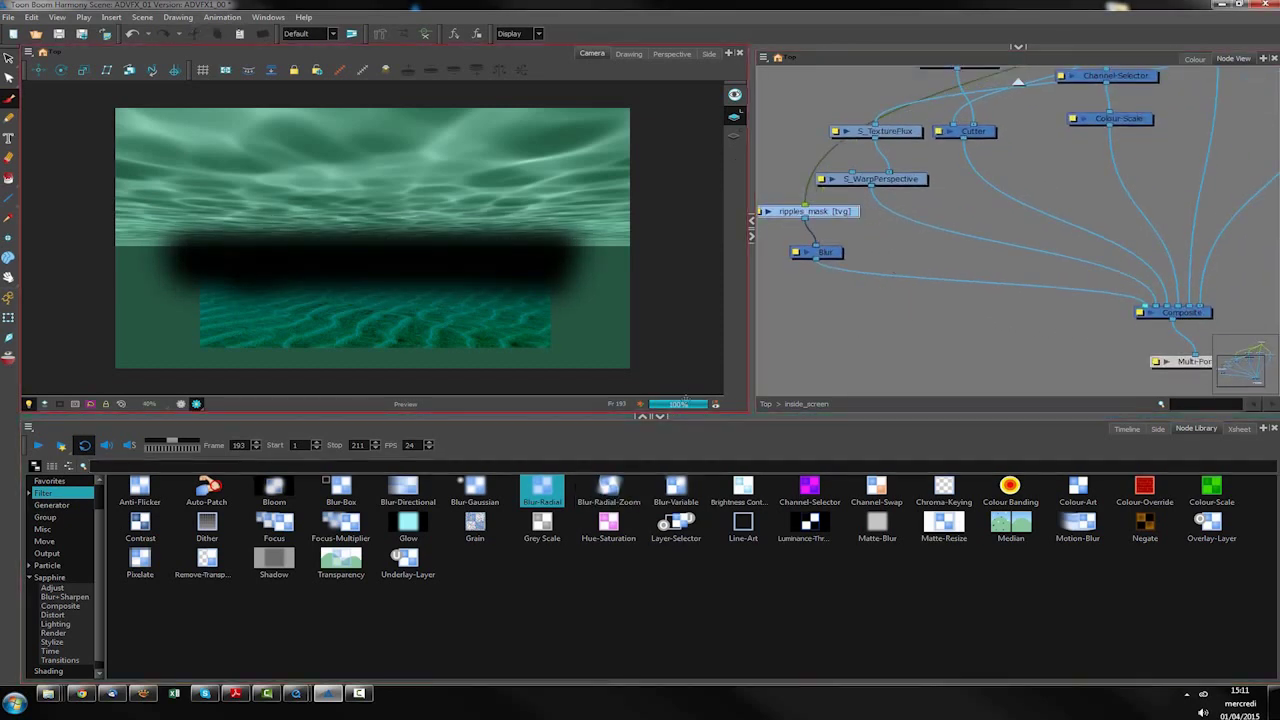
left_click(915, 177)
left_click(900, 130)
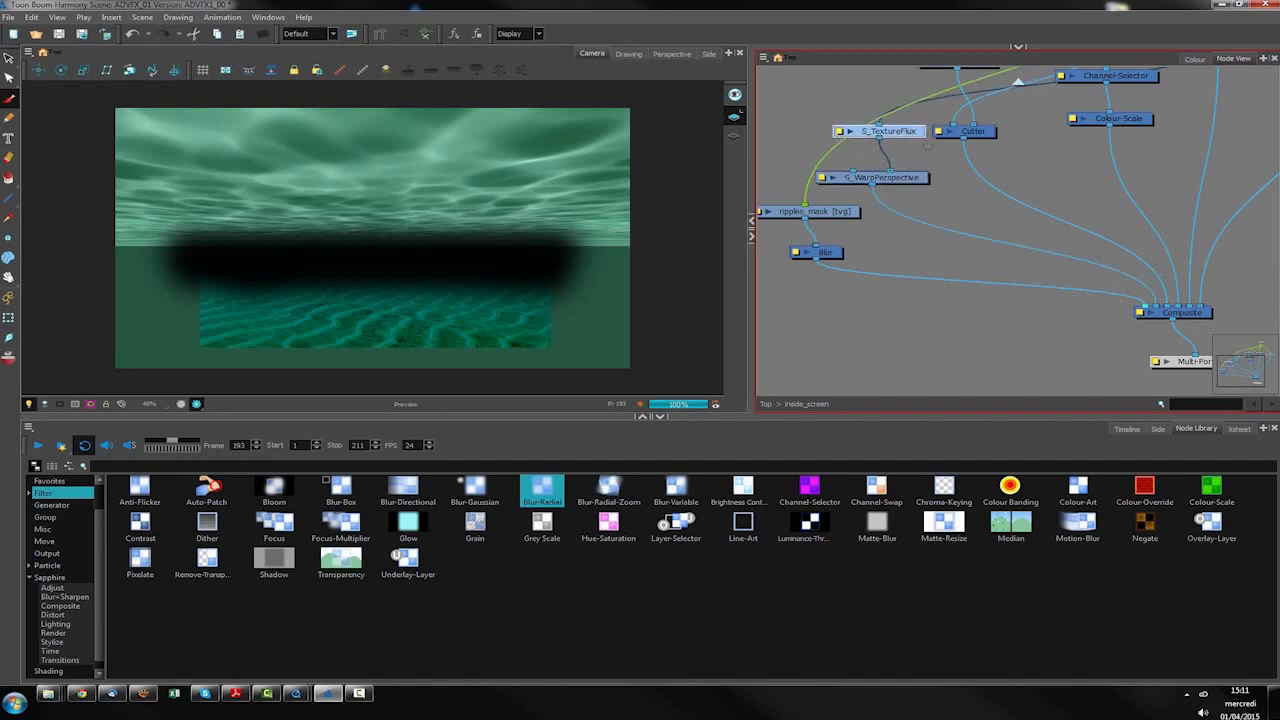
left_click(834, 212)
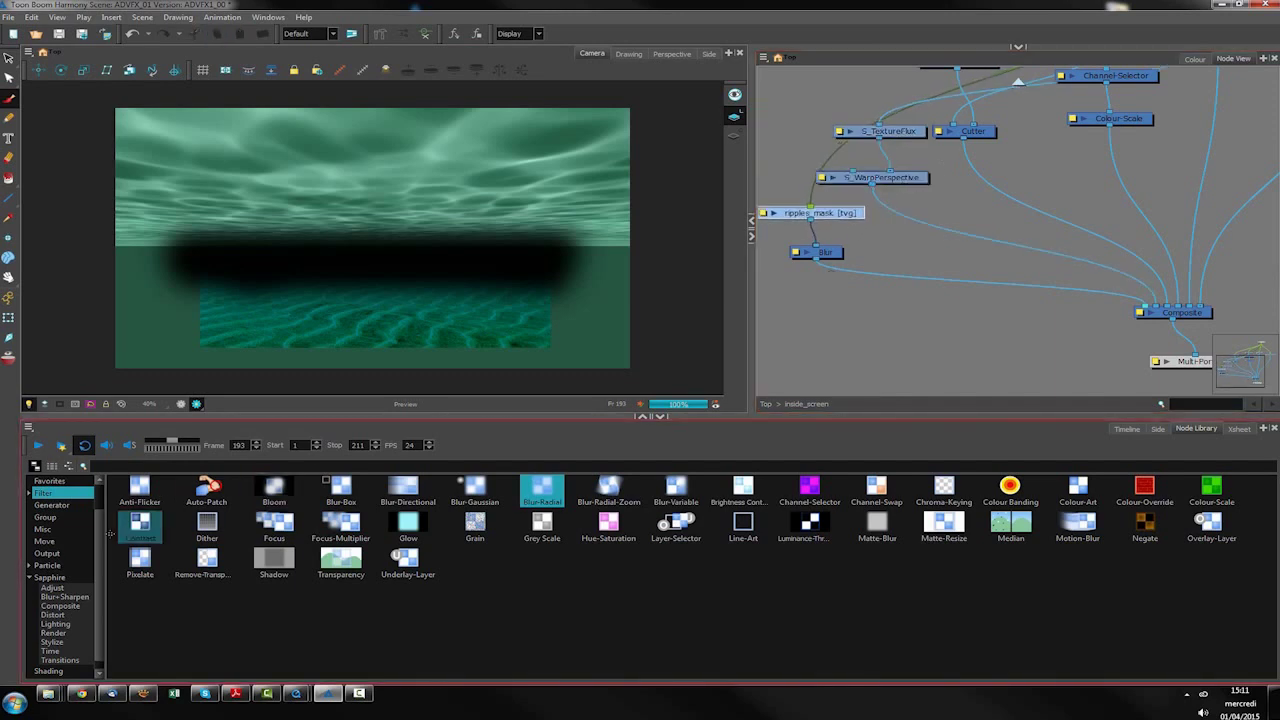
Step: Add a Cutter node that masks S_WarpPerspective with the blurred ripples_mask and feeds the result into the Composite
scroll(100, 496, "up", 1)
left_click(50, 493)
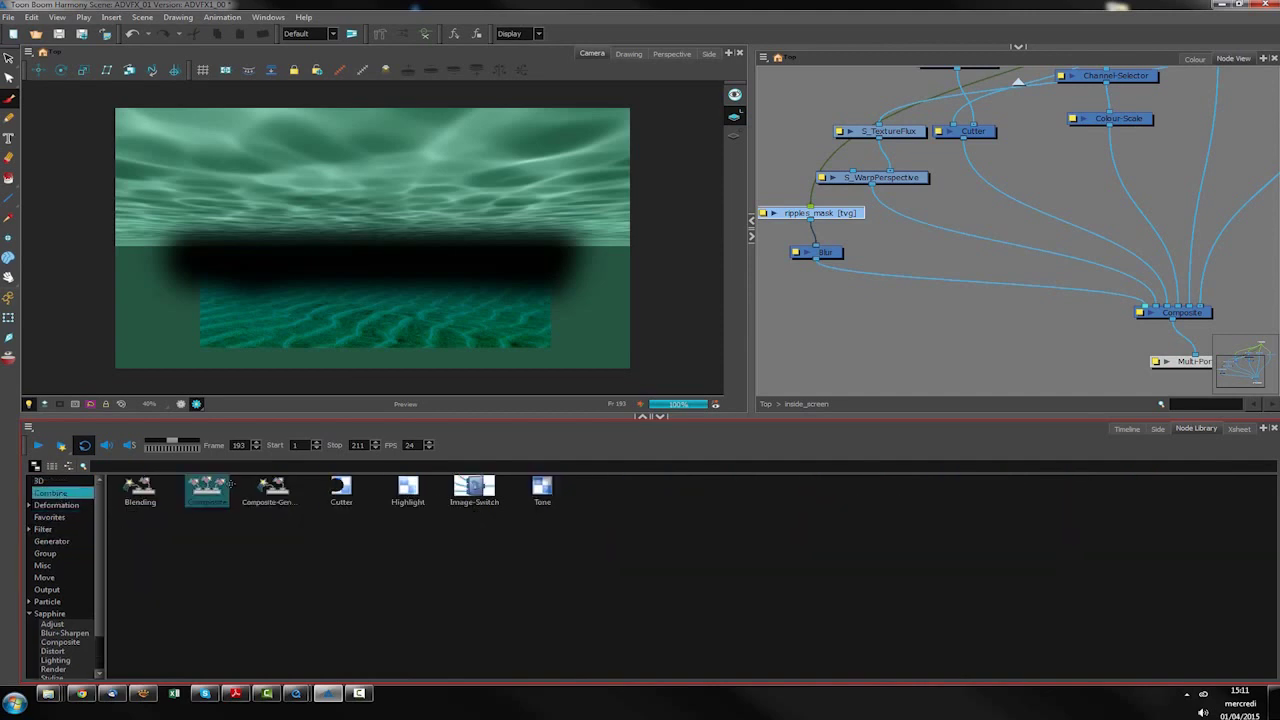
left_click_drag(333, 492, 935, 275)
left_click(906, 306)
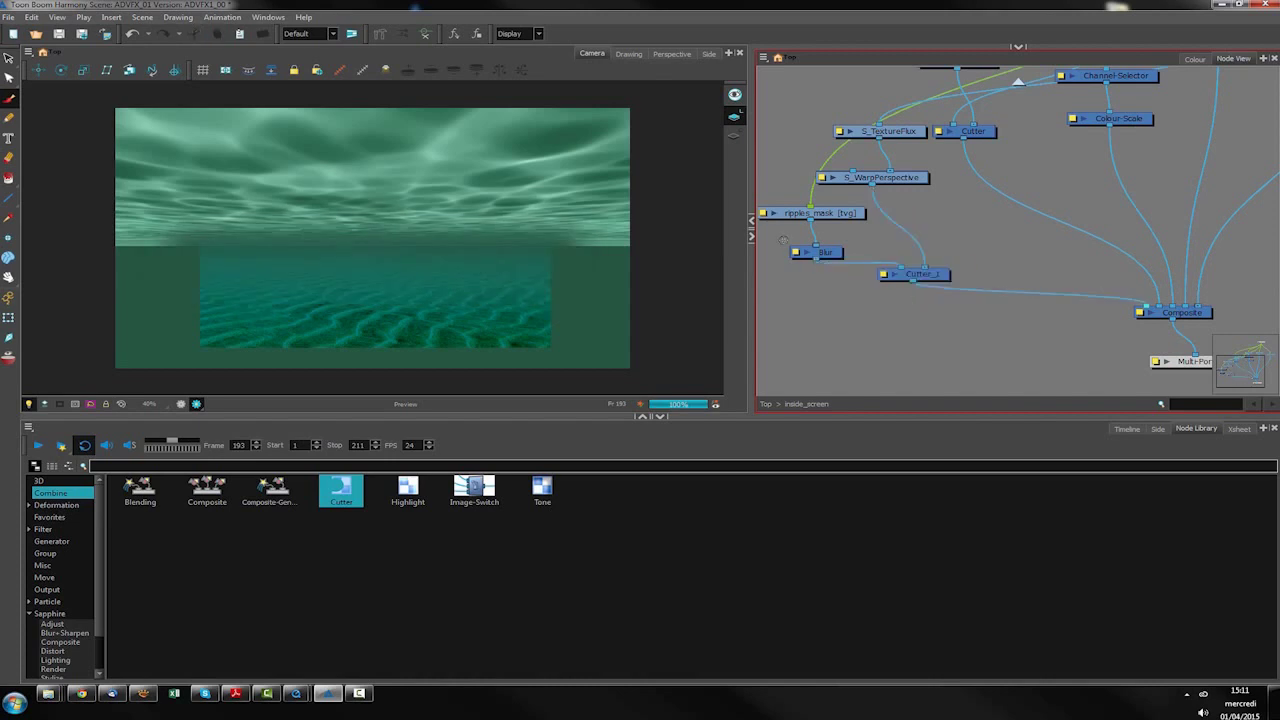
Step: Reposition the Blur node beneath ripples_mask and set its radius to 6
scroll(372, 238, "up", 2)
scroll(340, 278, "up", 2)
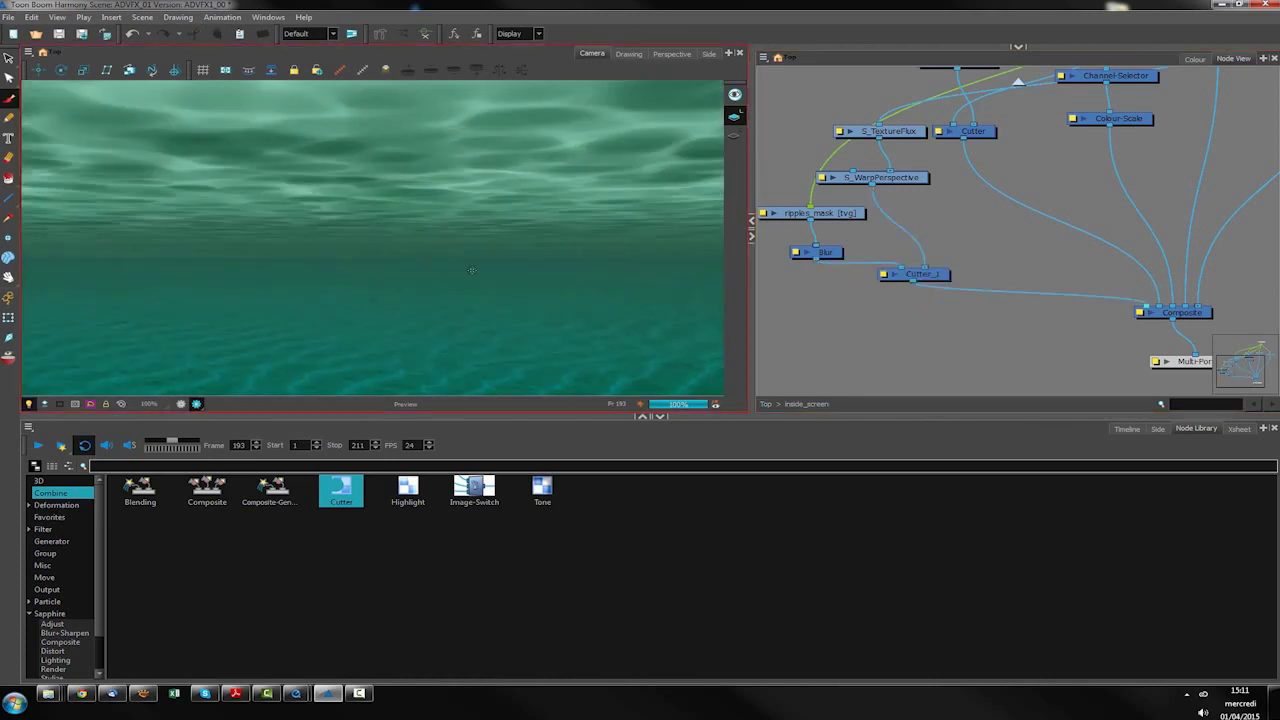
left_click_drag(825, 252, 812, 245)
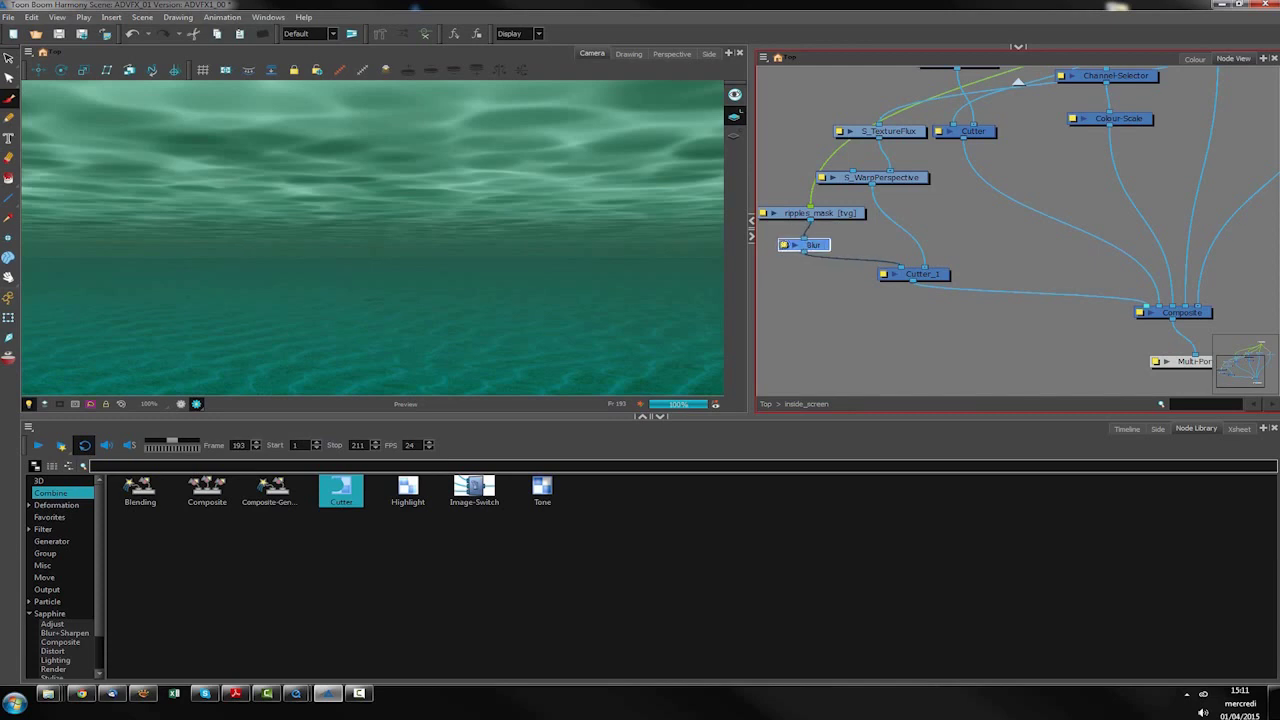
double_click(785, 244)
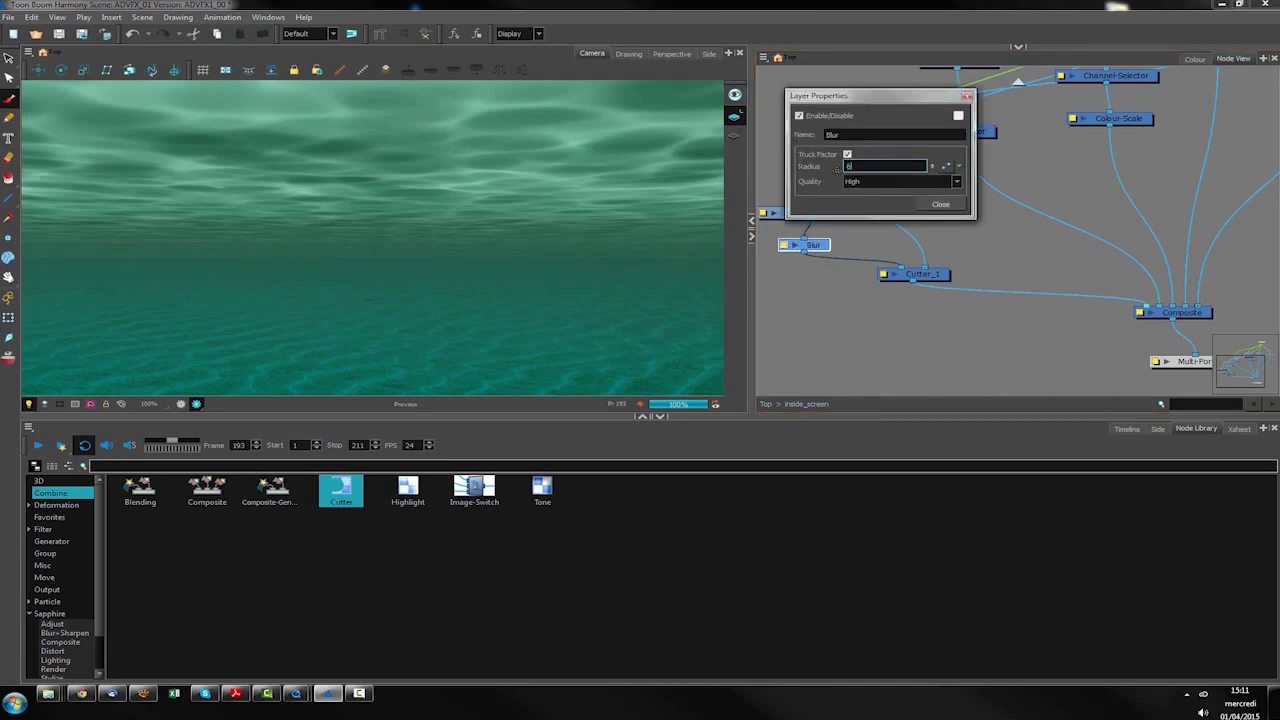
key("Return")
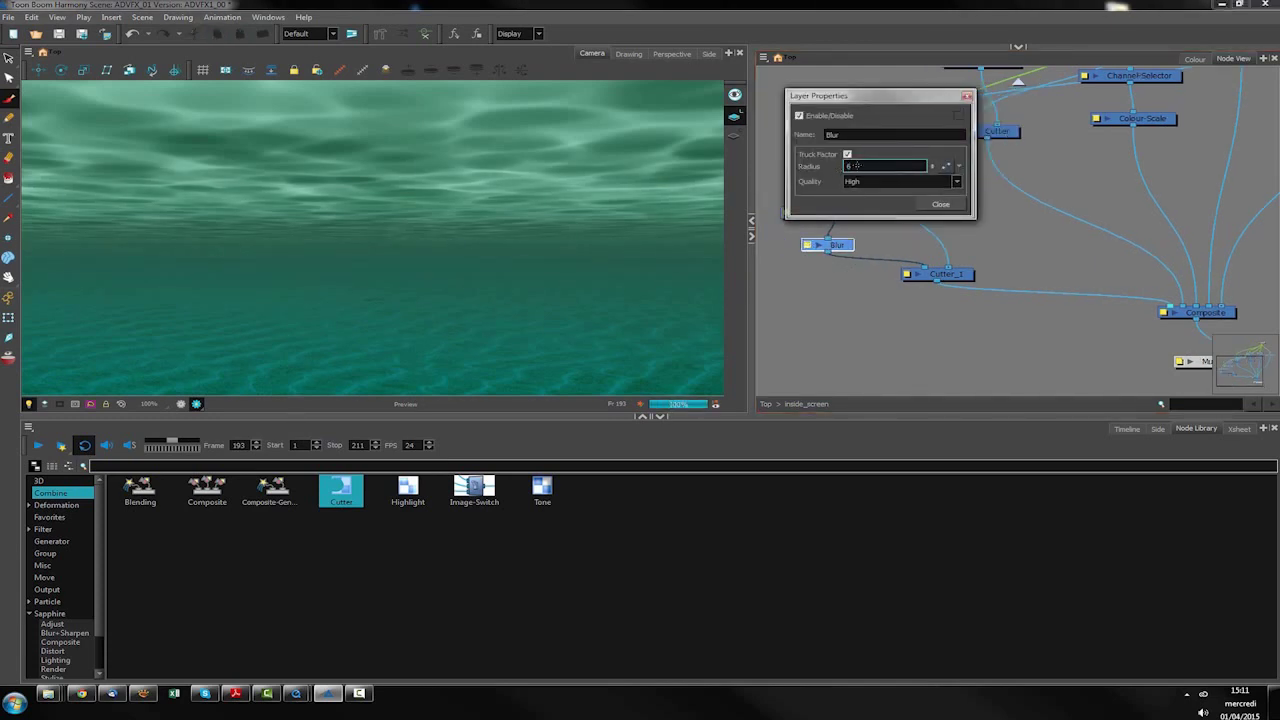